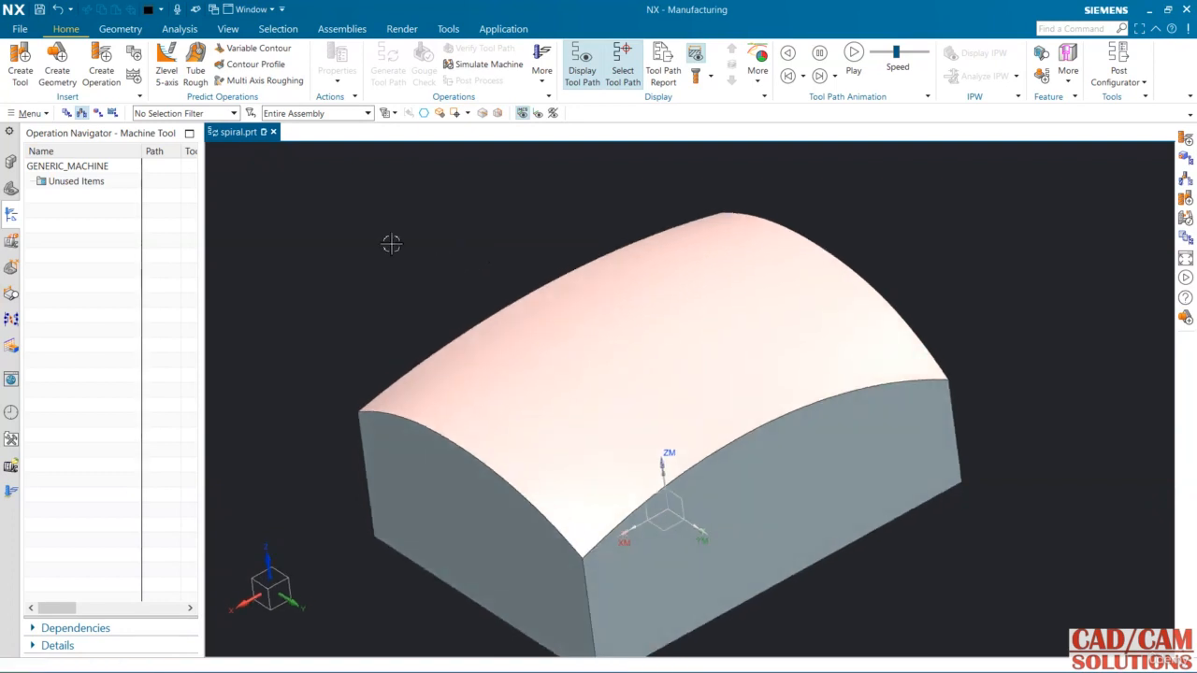
# Create a ball mill tool with a 4 mm ball diameter, 10 mm flute length and 45 mm overall length
pyautogui.click(19, 62)
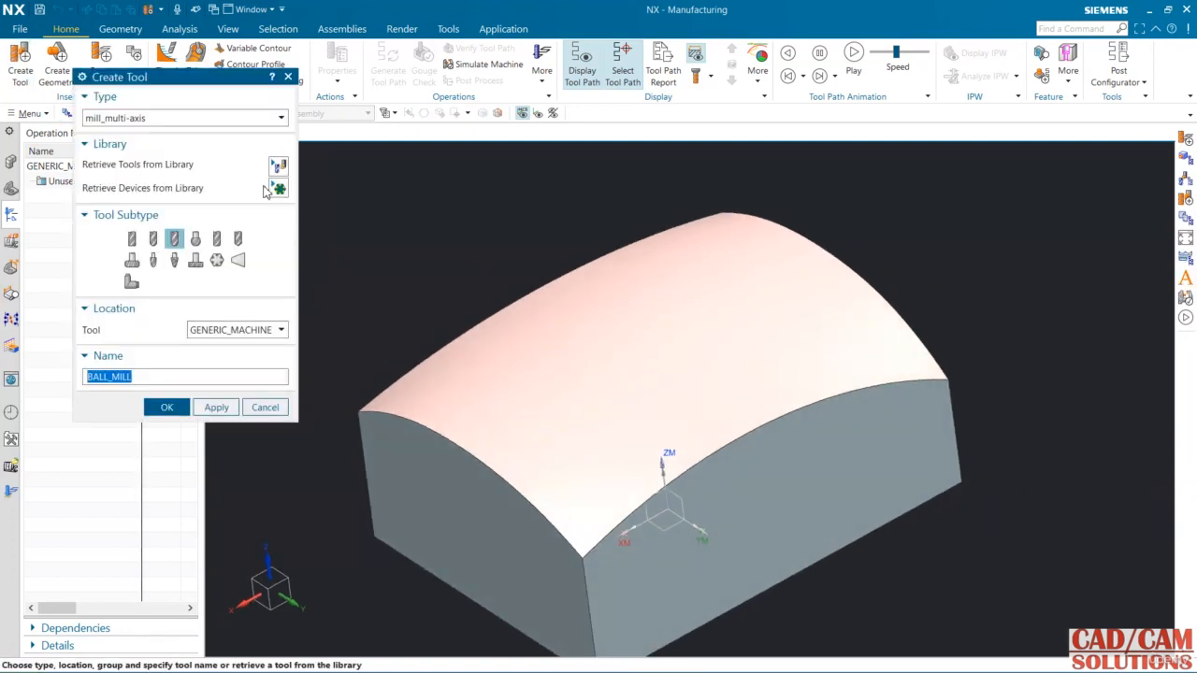
pyautogui.click(167, 407)
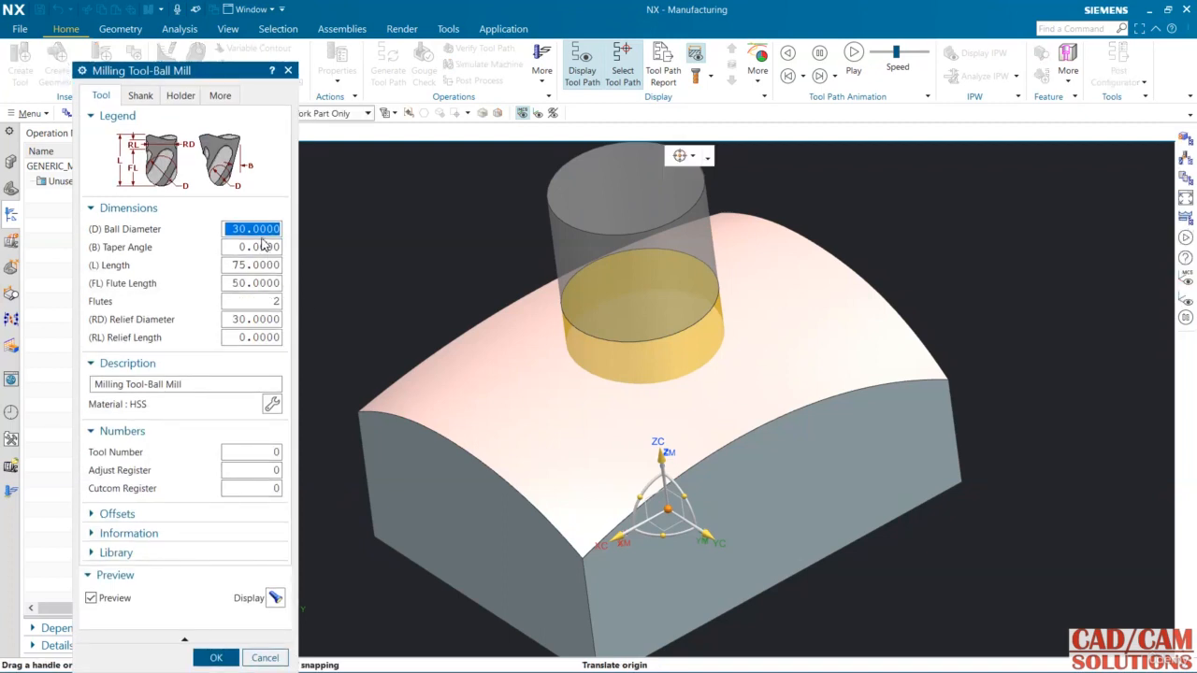
pyautogui.write('4.0')
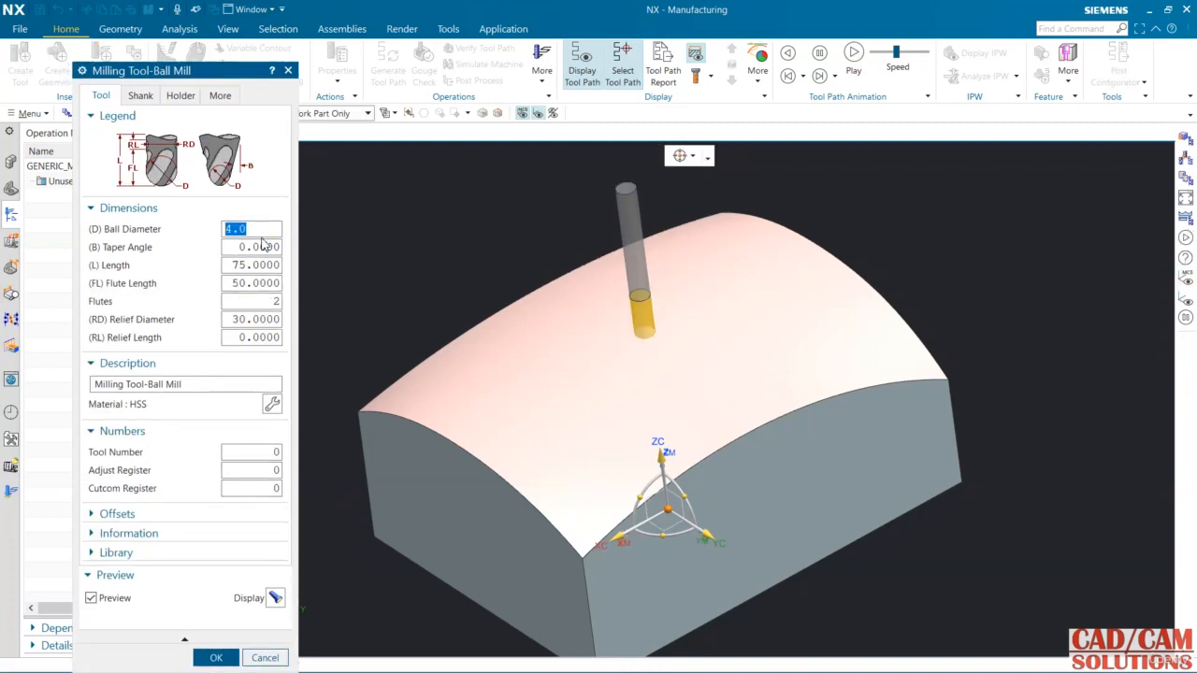
pyautogui.click(255, 285)
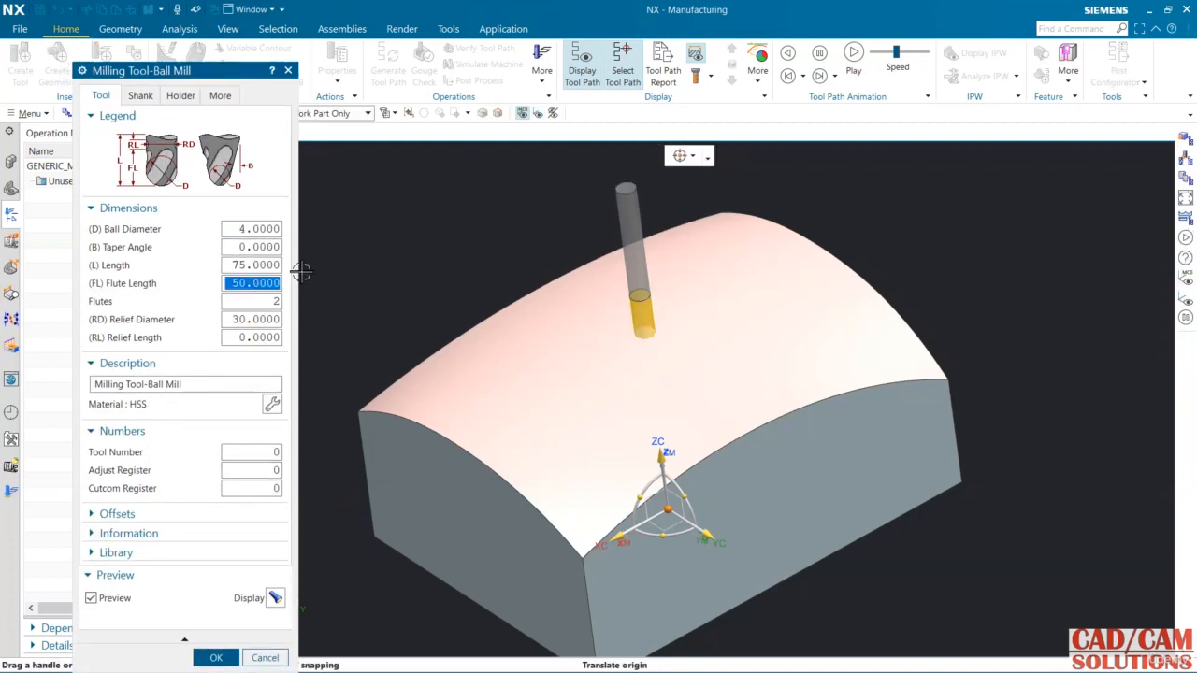
pyautogui.write('10')
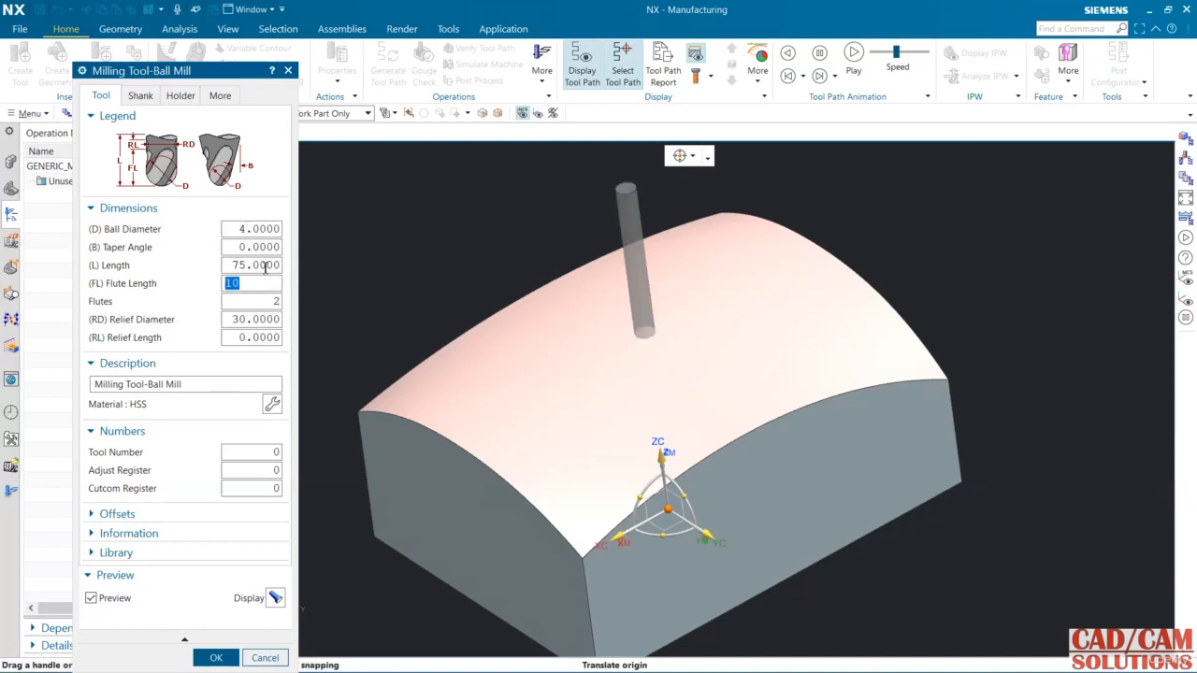
pyautogui.write('45')
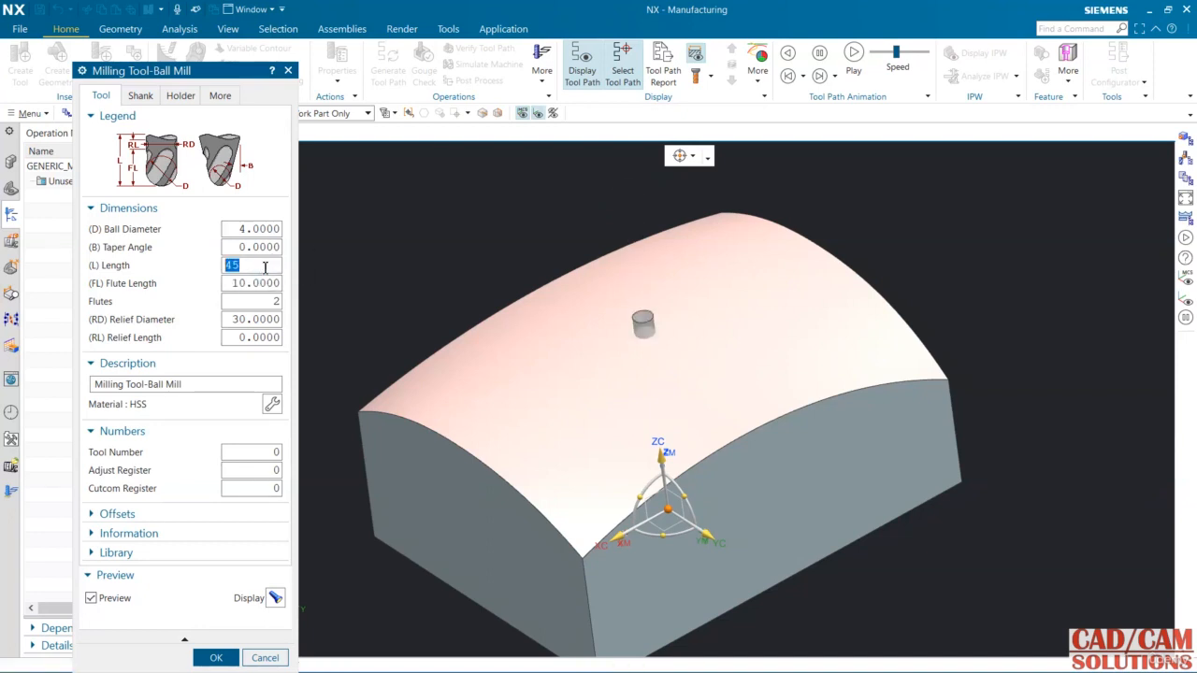
pyautogui.click(478, 392)
pyautogui.moveTo(459, 289); pyautogui.dragTo(439, 284, button='middle')
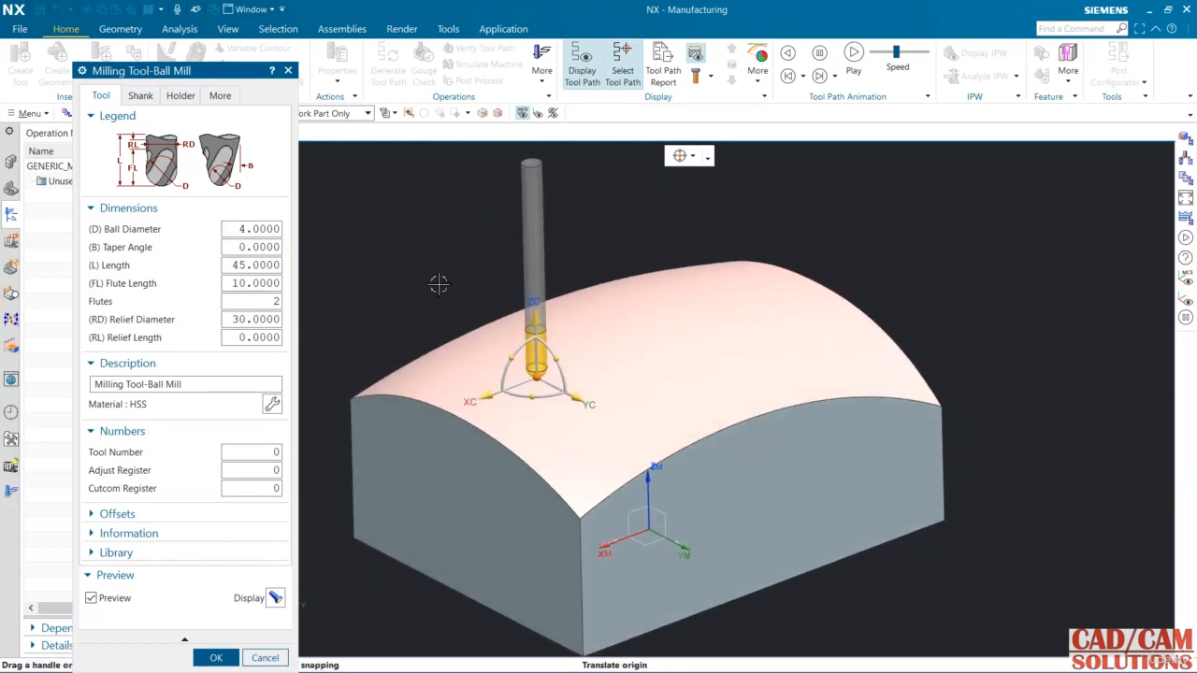
# Set the ball mill's tool number, adjust register and cutcom register to 1 and accept the tool
pyautogui.doubleClick(281, 452)
pyautogui.write('1')
pyautogui.doubleClick(276, 471)
pyautogui.write('1')
pyautogui.doubleClick(277, 488)
pyautogui.write('1')
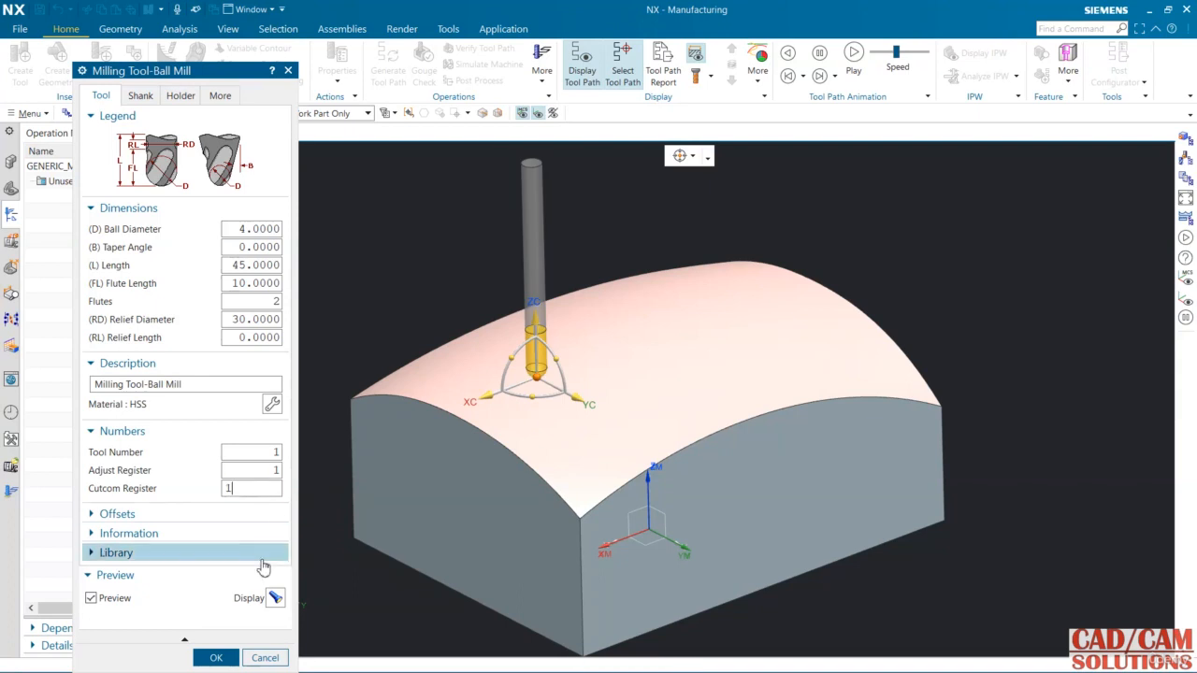
pyautogui.click(218, 658)
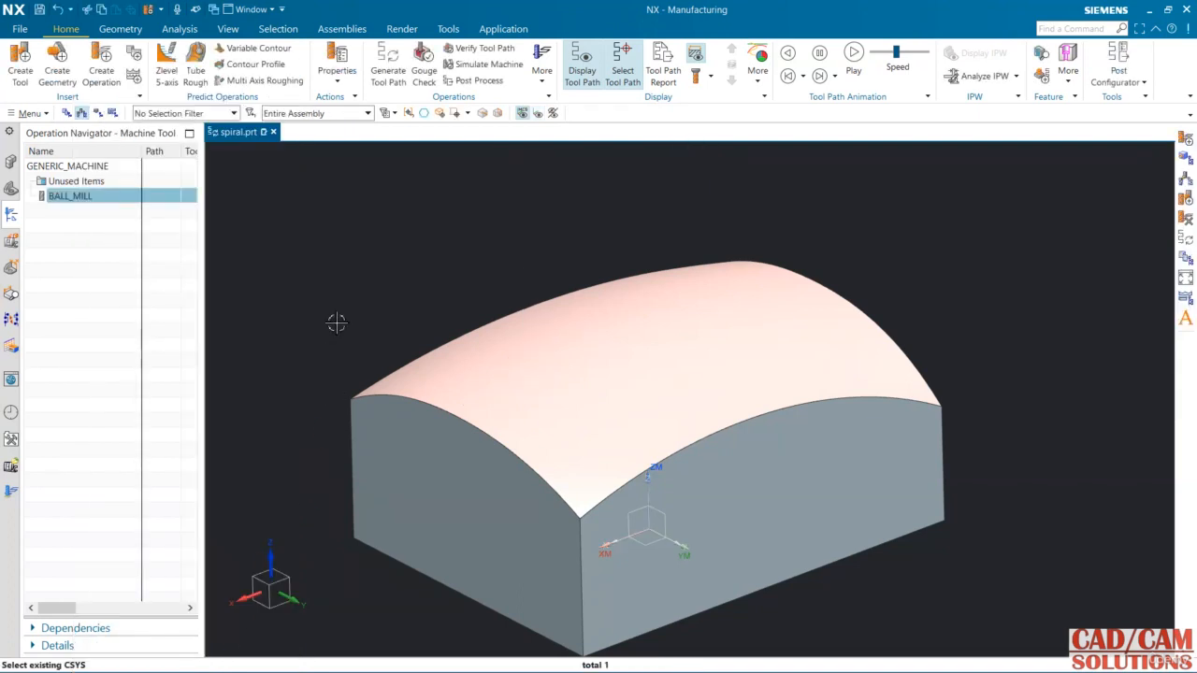
# Specify the solid body as the part geometry of the WORKPIECE in the geometry view
pyautogui.click(105, 113)
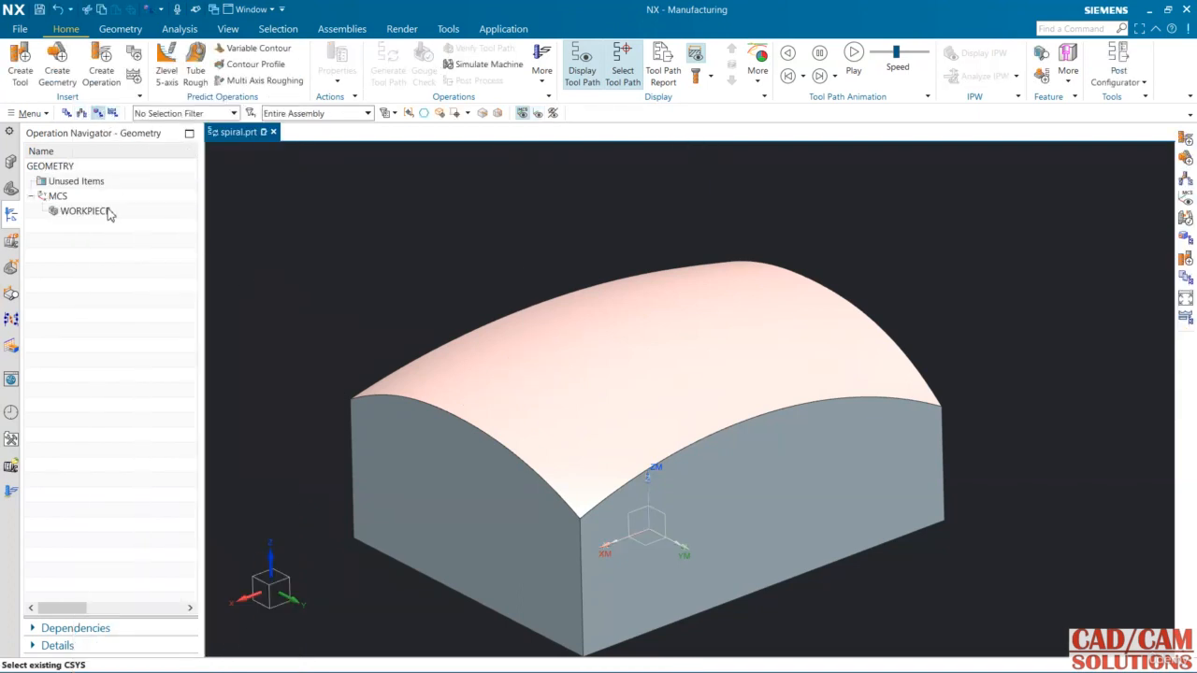
pyautogui.doubleClick(106, 211)
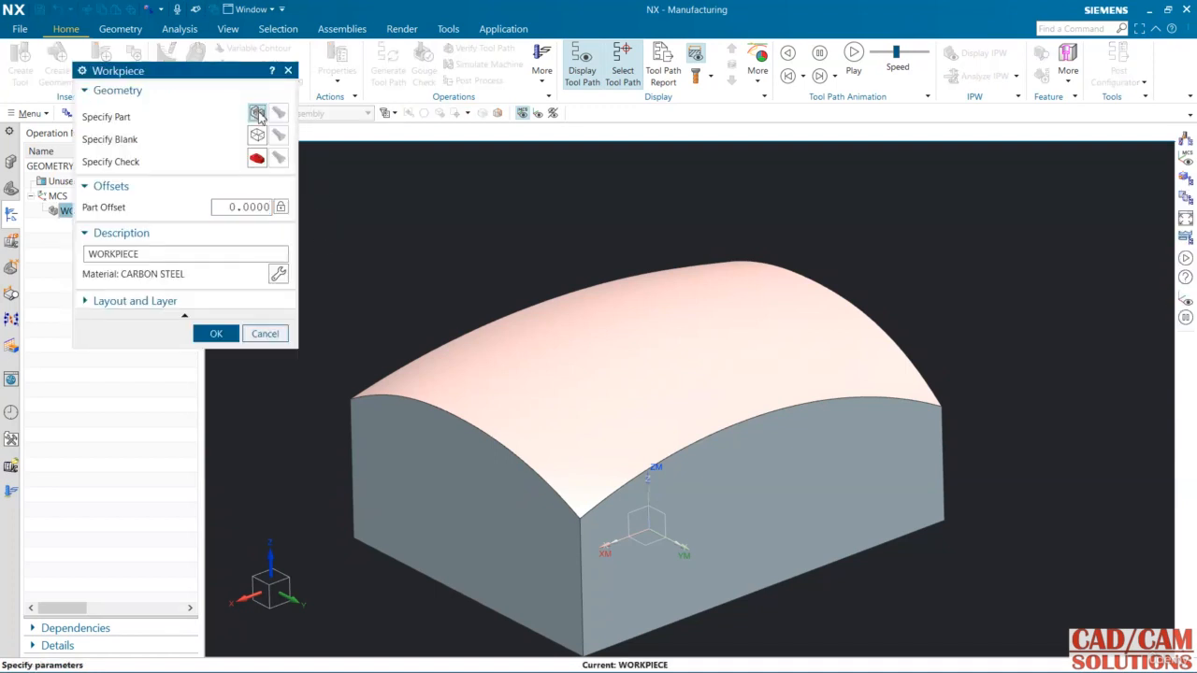
pyautogui.click(257, 113)
pyautogui.click(525, 407)
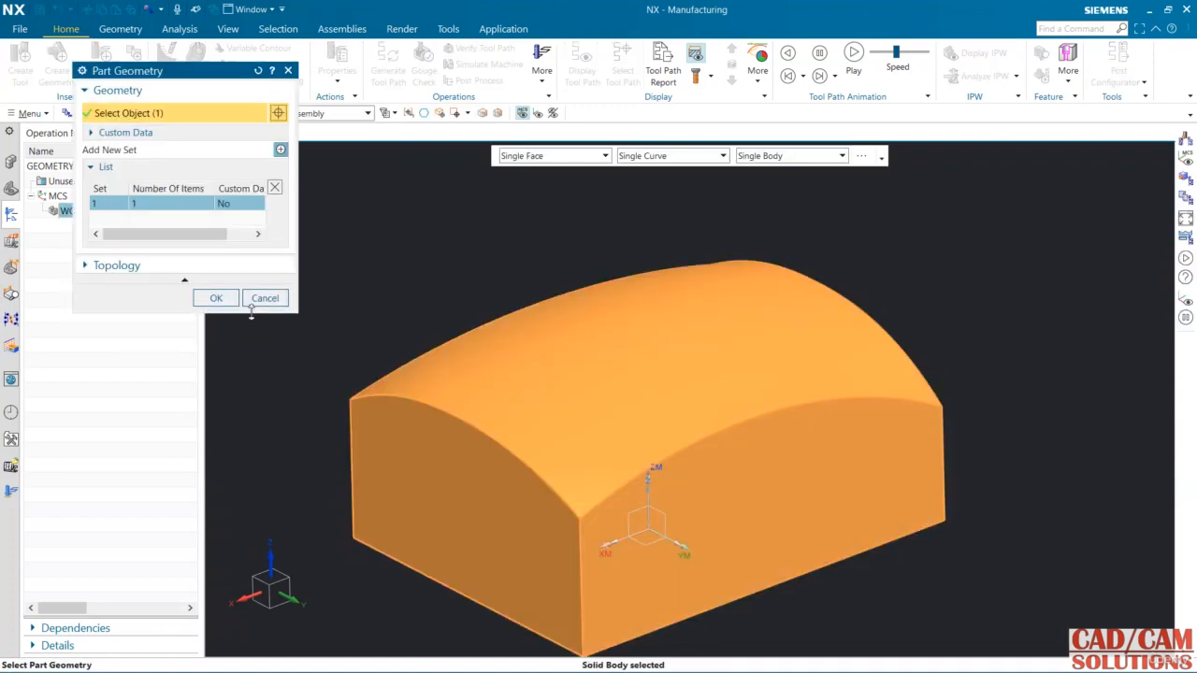
pyautogui.click(223, 301)
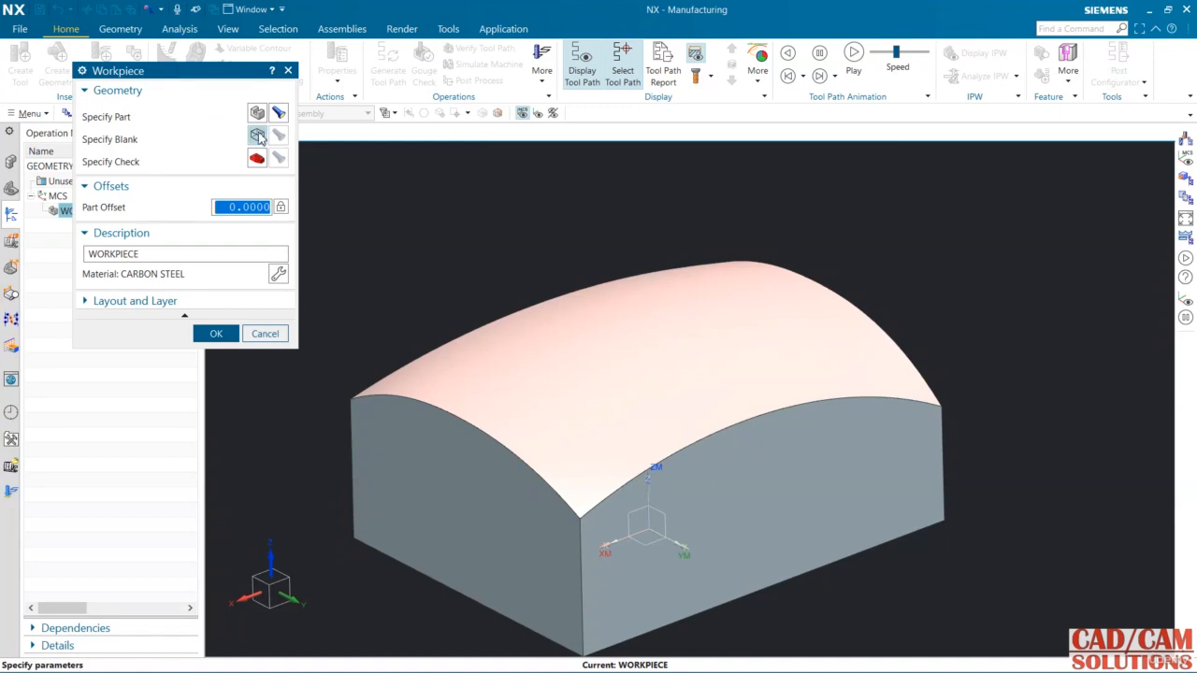
# Define the workpiece blank as Offset from Part with an offset of 2 and accept the workpiece
pyautogui.click(257, 135)
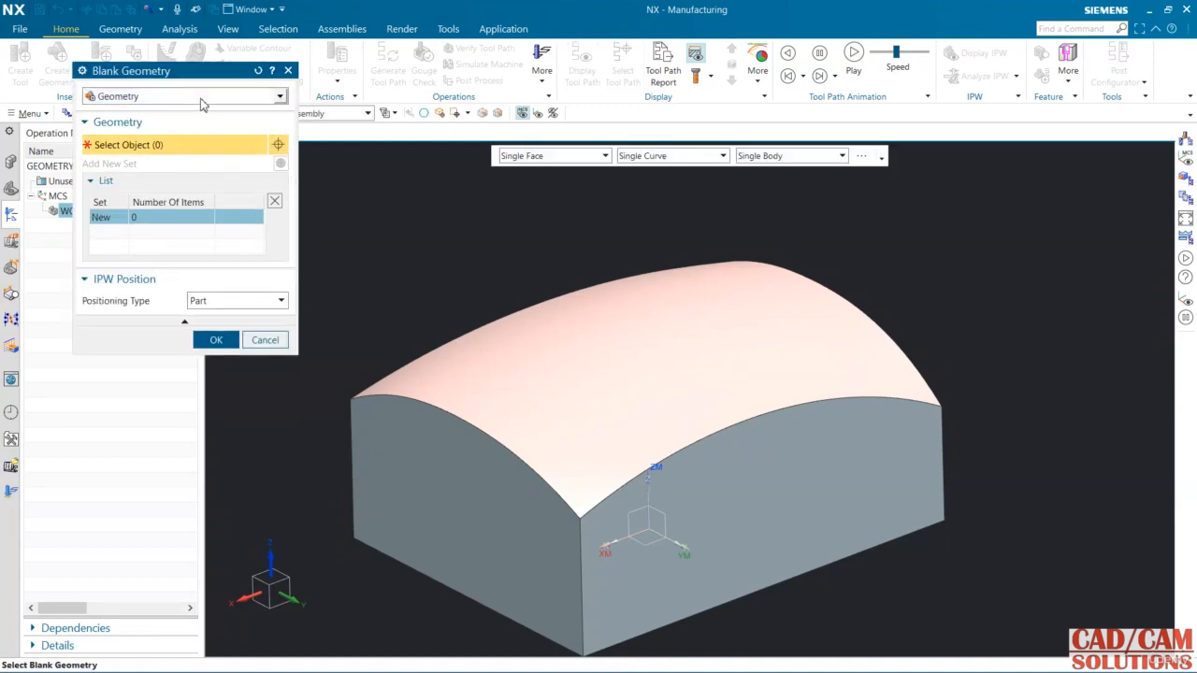
pyautogui.click(202, 98)
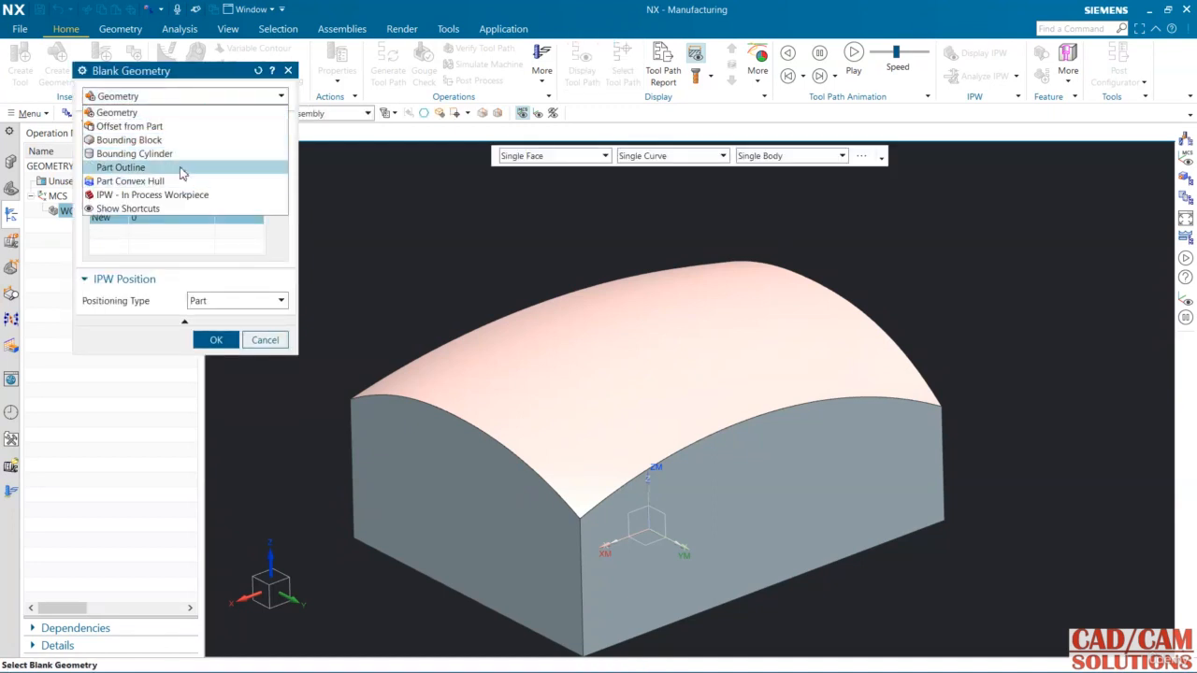
pyautogui.click(182, 127)
pyautogui.moveTo(260, 145); pyautogui.dragTo(267, 145)
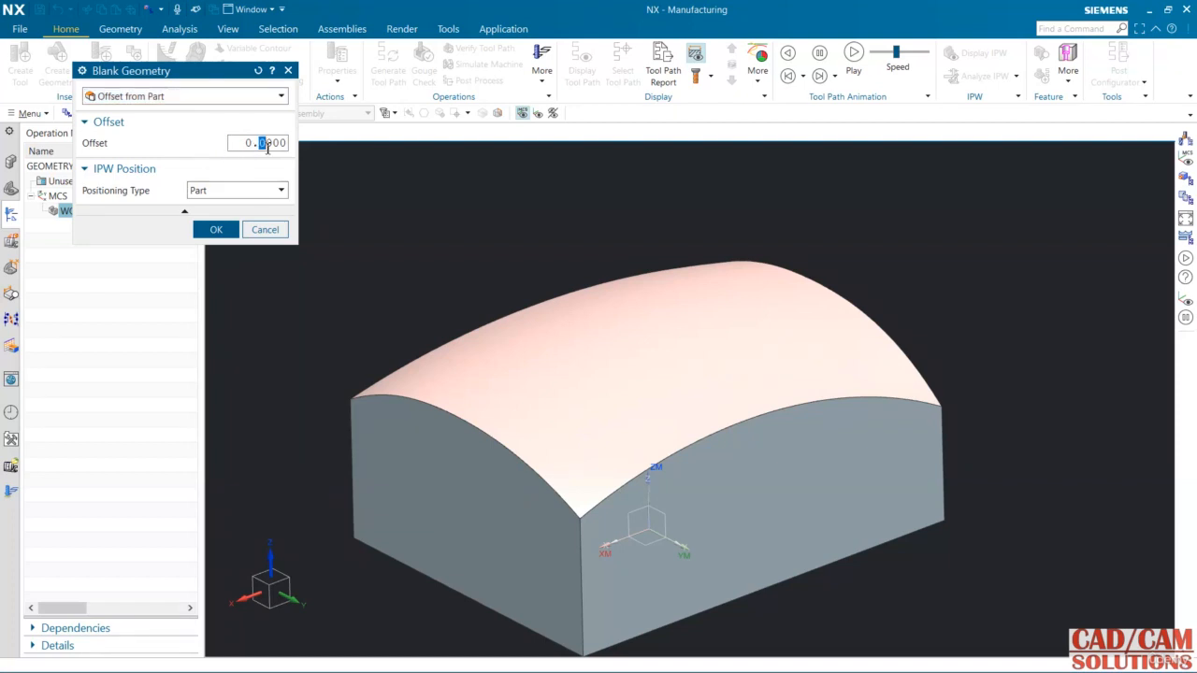
pyautogui.write('2')
pyautogui.click(216, 229)
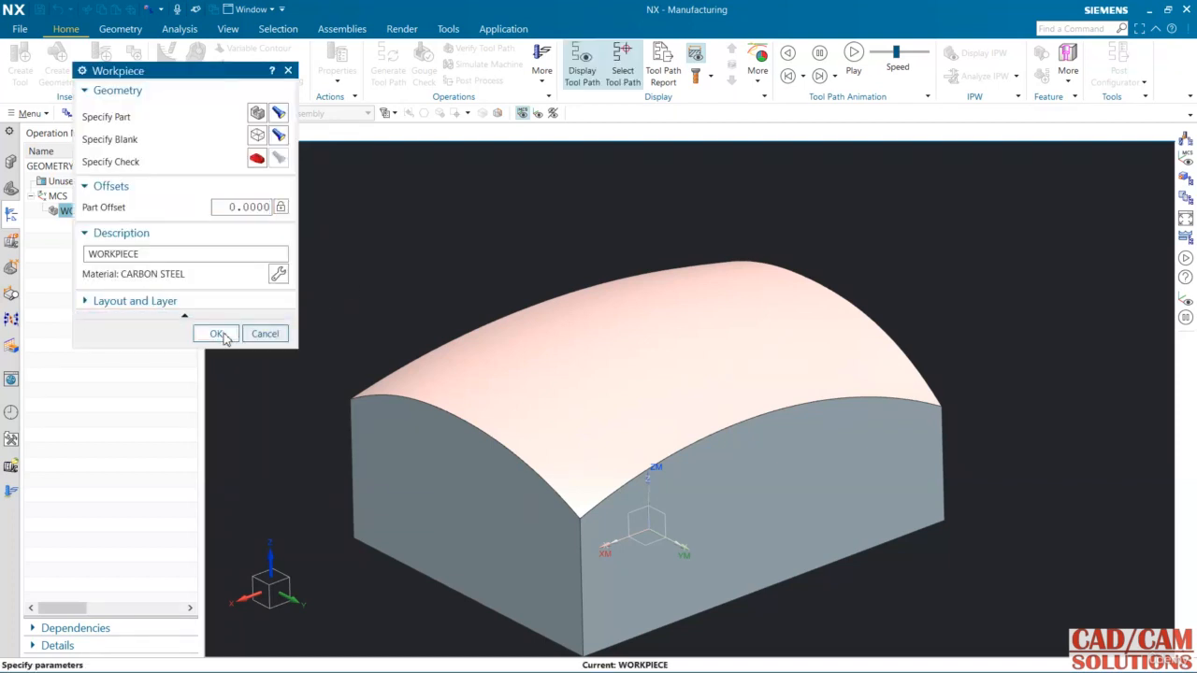
pyautogui.click(228, 334)
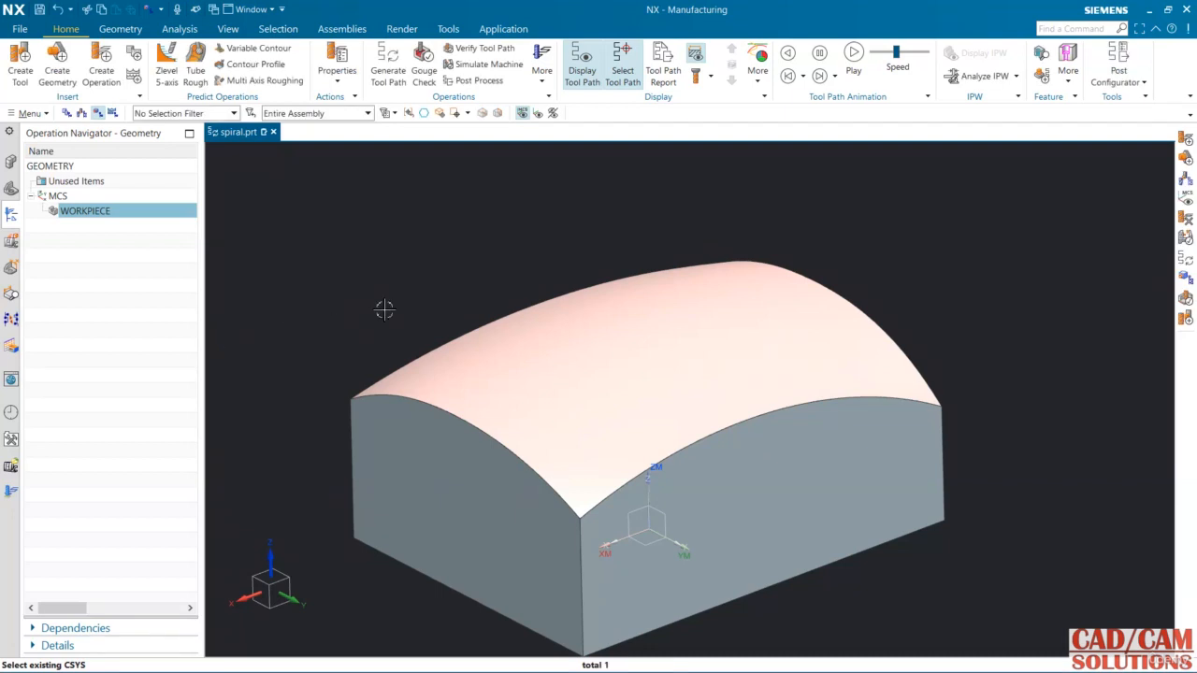
# Create a VARIABLE_CONTOUR multi-axis operation using the BALL_MILL tool, WORKPIECE geometry and MILL_FINISH method
pyautogui.moveTo(384, 309); pyautogui.dragTo(402, 309, button='middle')
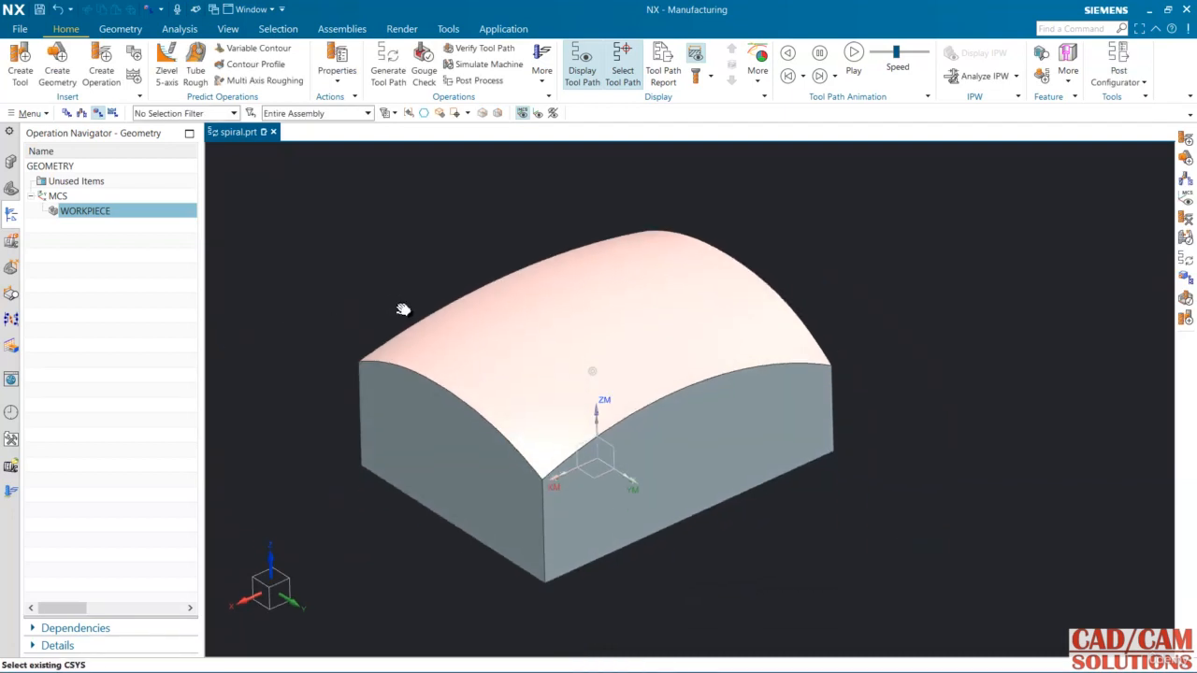
pyautogui.click(101, 65)
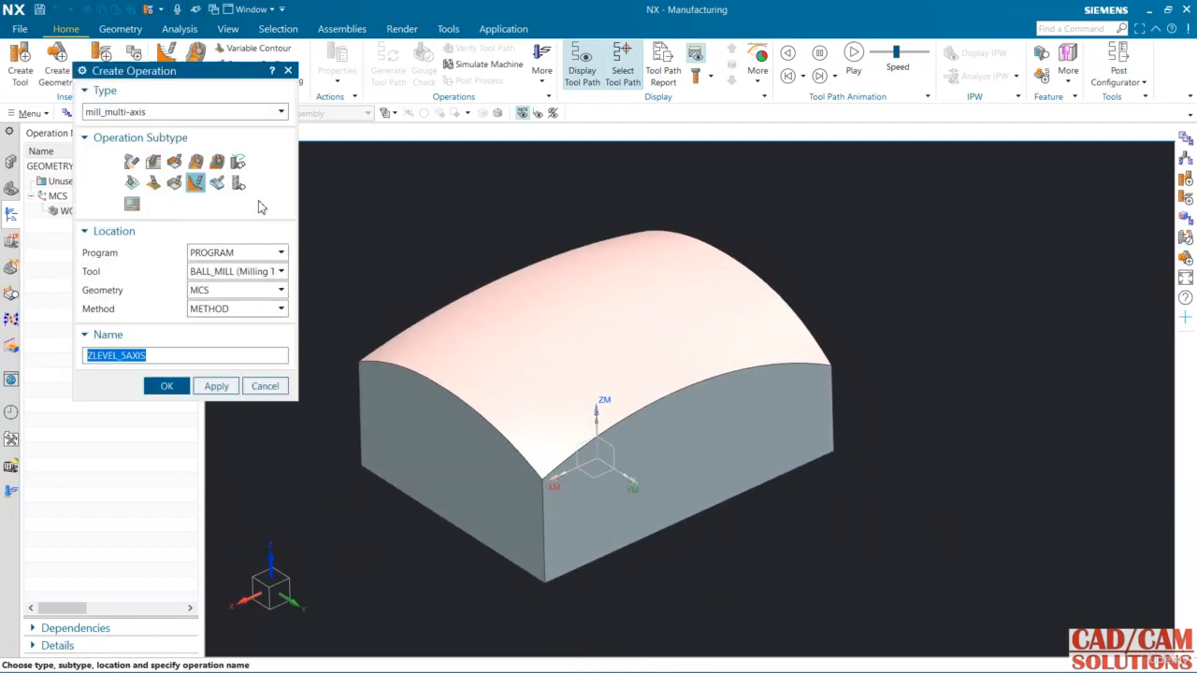
pyautogui.click(155, 184)
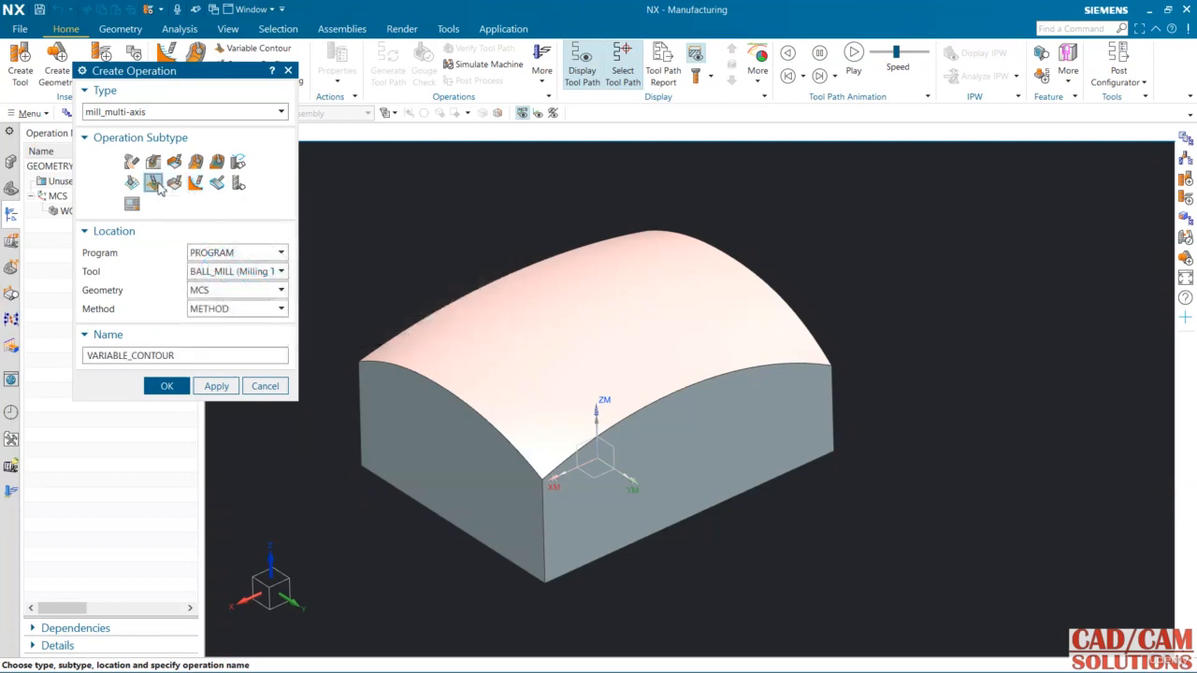
pyautogui.click(245, 290)
pyautogui.click(224, 331)
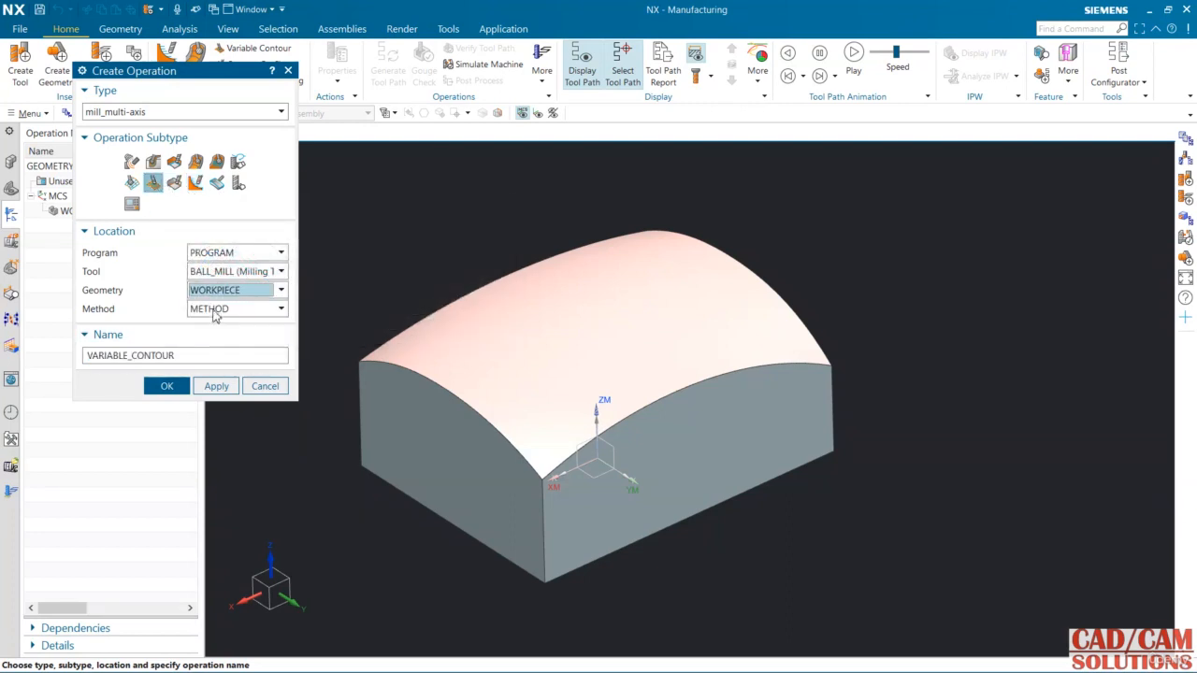
pyautogui.click(214, 313)
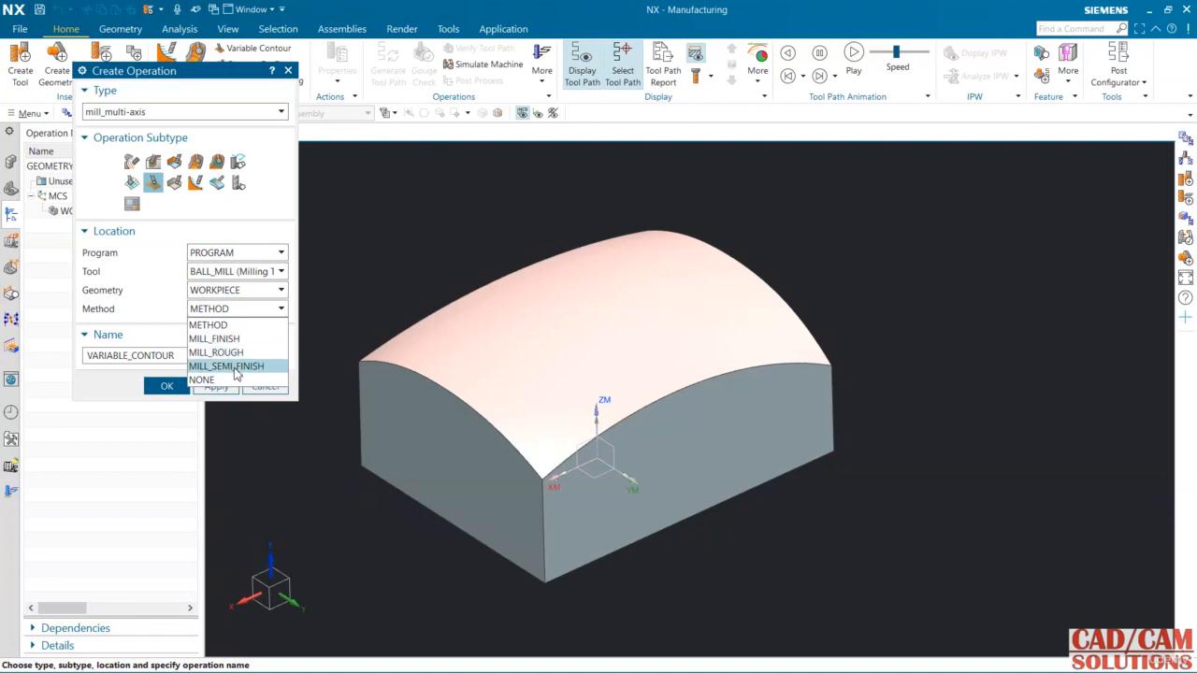
pyautogui.click(215, 338)
pyautogui.click(166, 386)
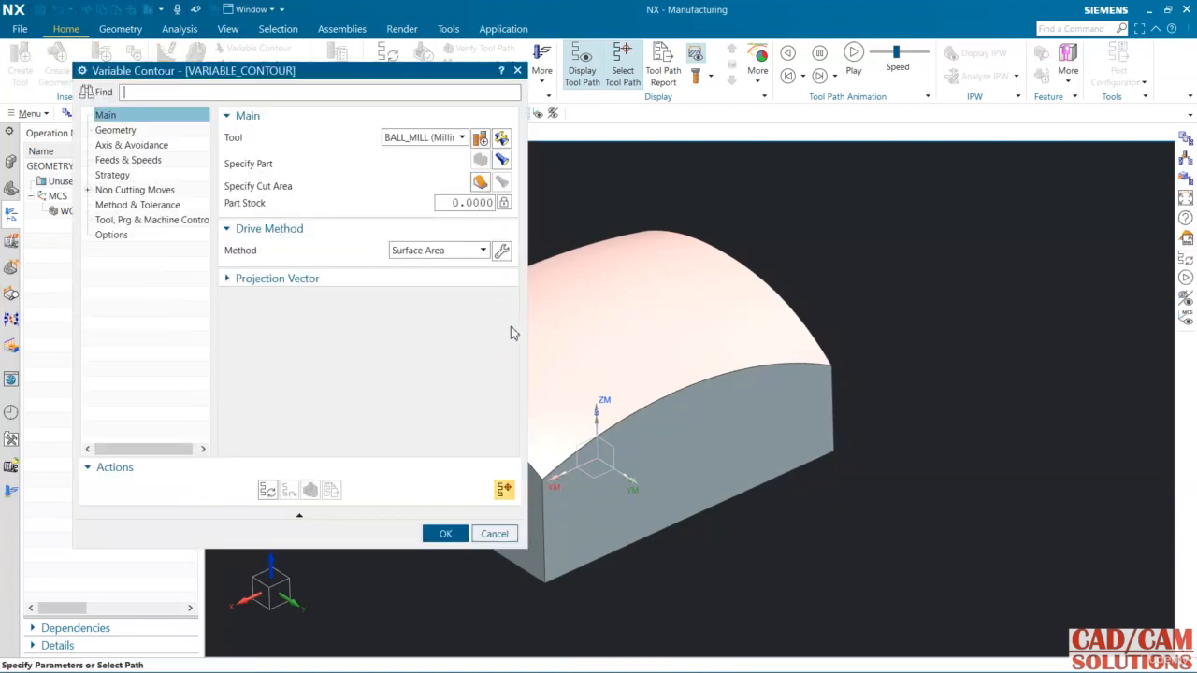
# Specify the curved top face of the block as the operation's cut area
pyautogui.moveTo(583, 317); pyautogui.dragTo(748, 315, button='middle')
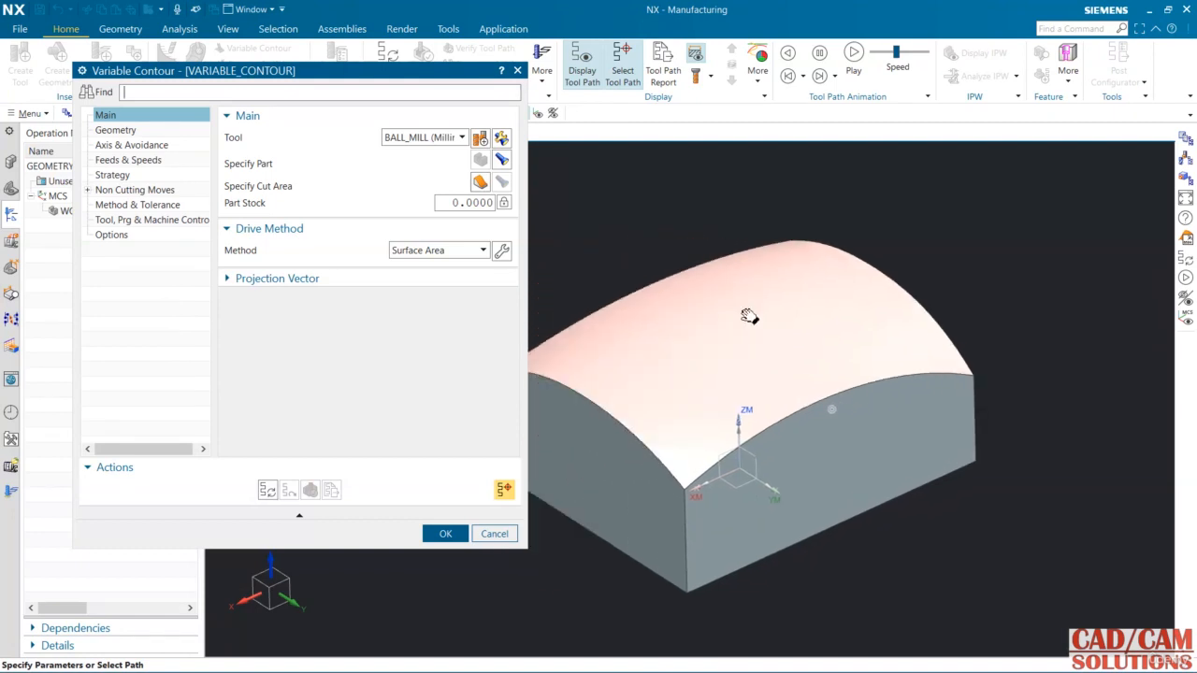
pyautogui.click(479, 183)
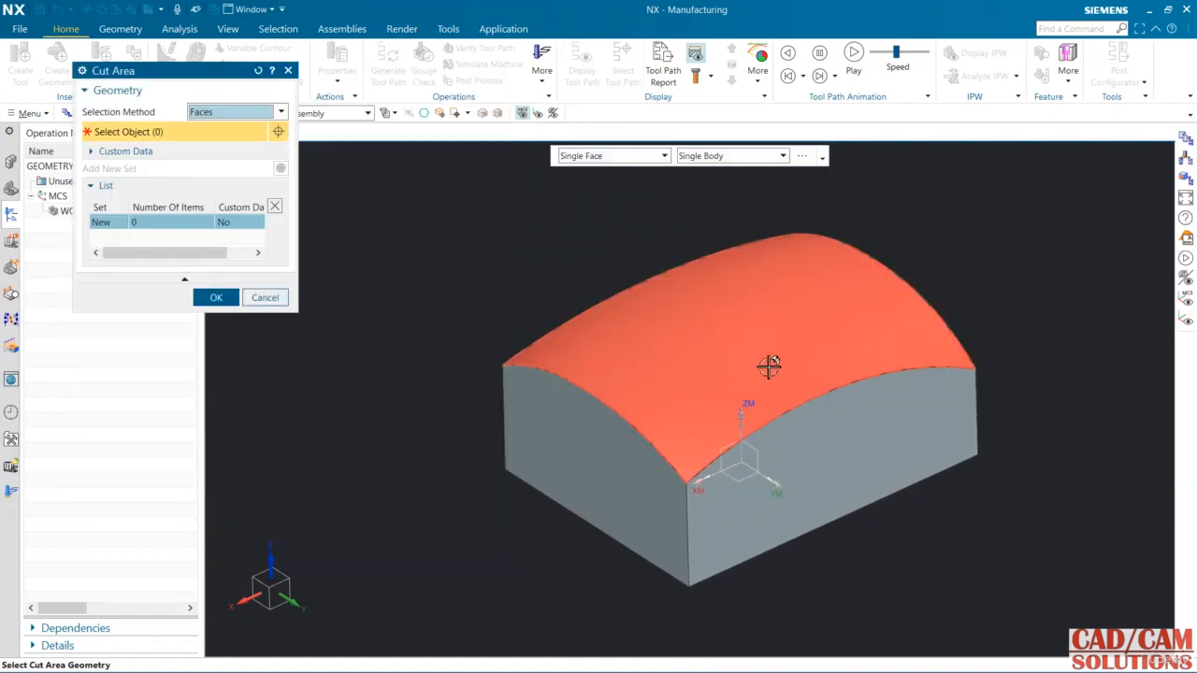
pyautogui.click(578, 319)
pyautogui.moveTo(436, 326); pyautogui.dragTo(539, 328, button='middle')
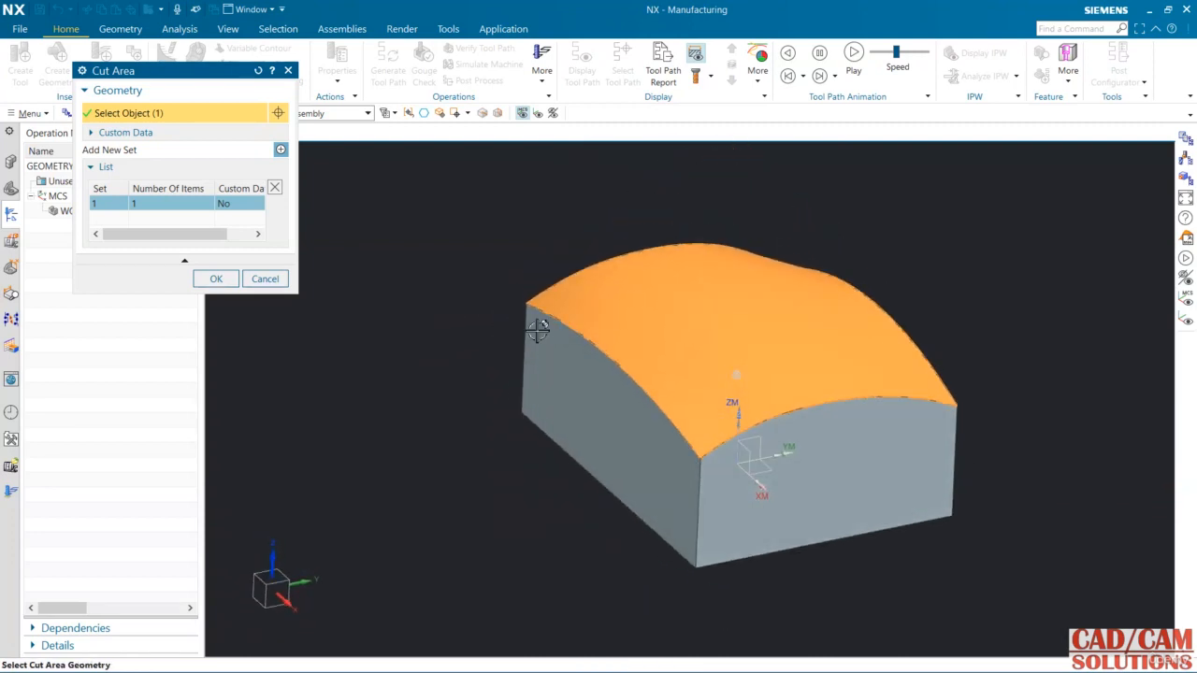
pyautogui.click(216, 279)
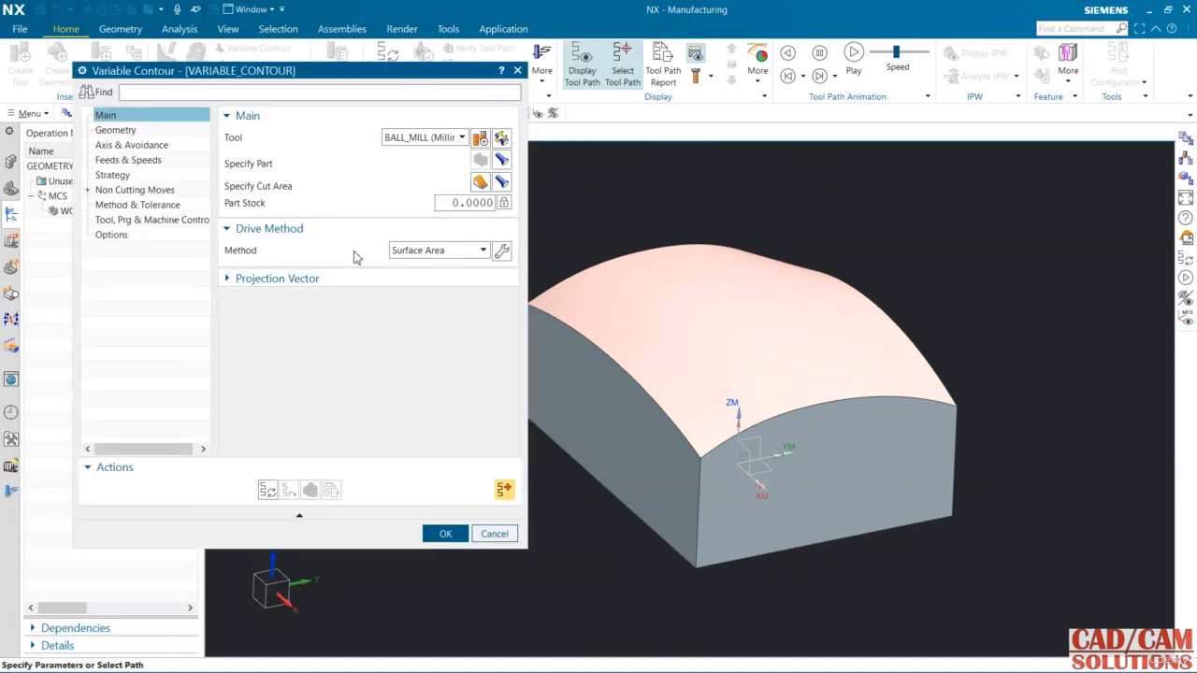
# Change the Variable Contour drive method to Spiral and open its drive settings
pyautogui.click(454, 250)
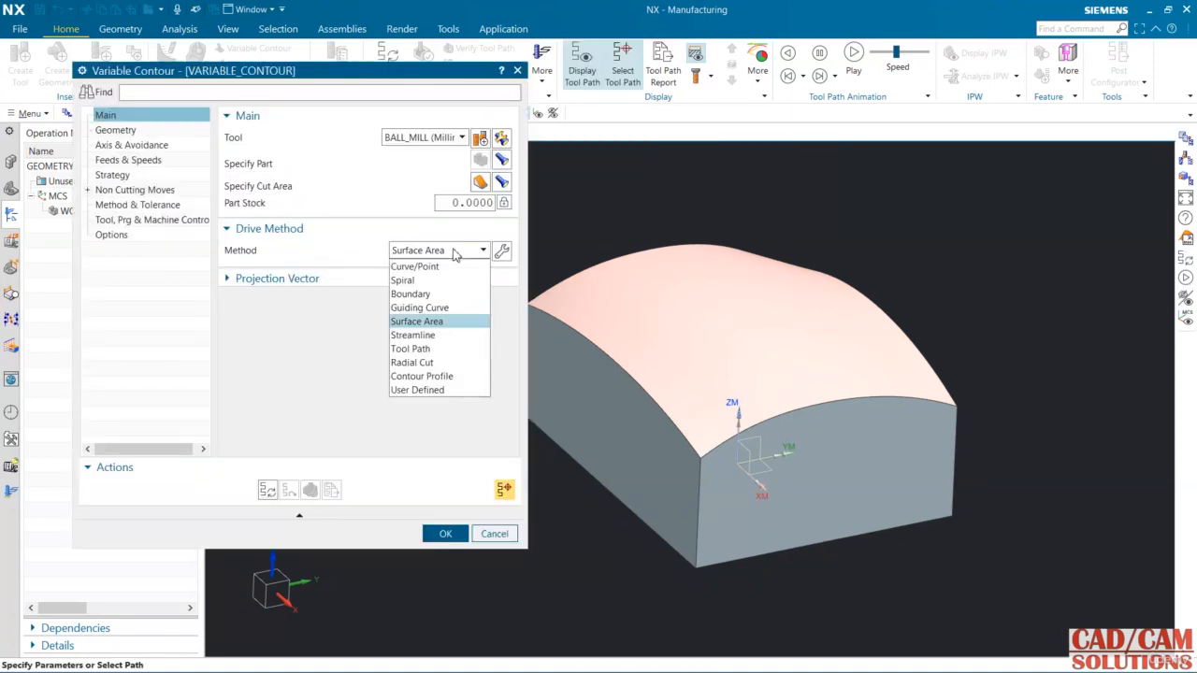
pyautogui.click(407, 275)
pyautogui.click(479, 370)
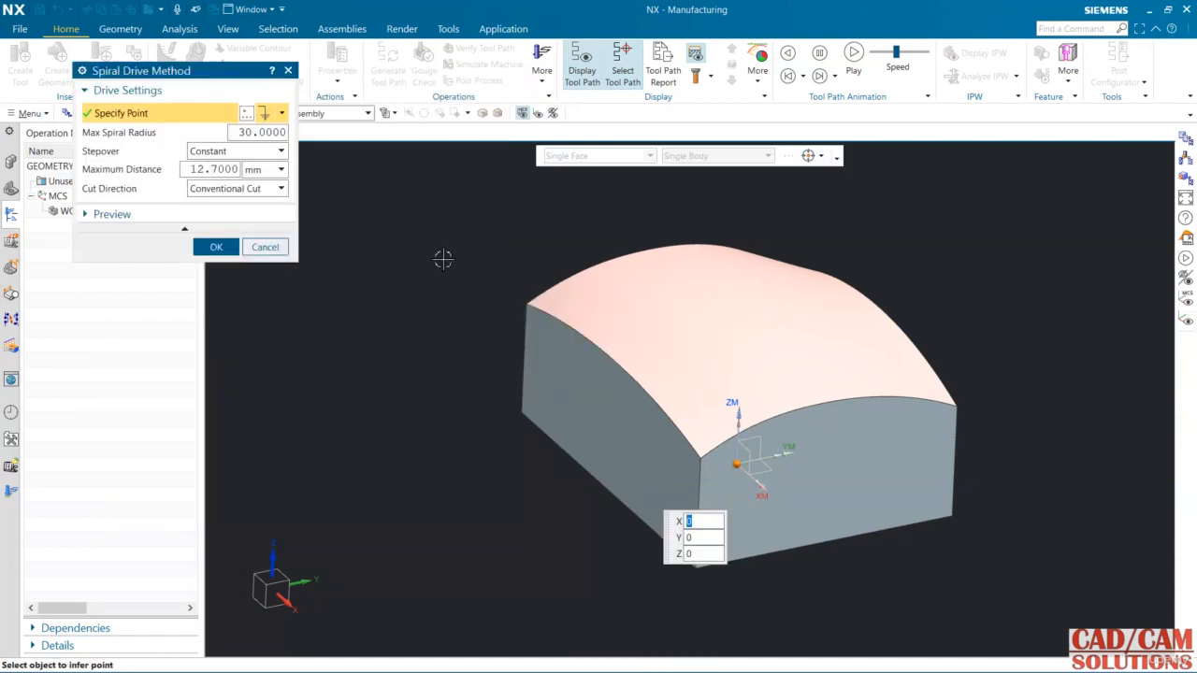
# Set the spiral drive's constant stepover to a maximum distance of 1 mm and expand the preview options
pyautogui.moveTo(442, 259); pyautogui.dragTo(416, 318, button='middle')
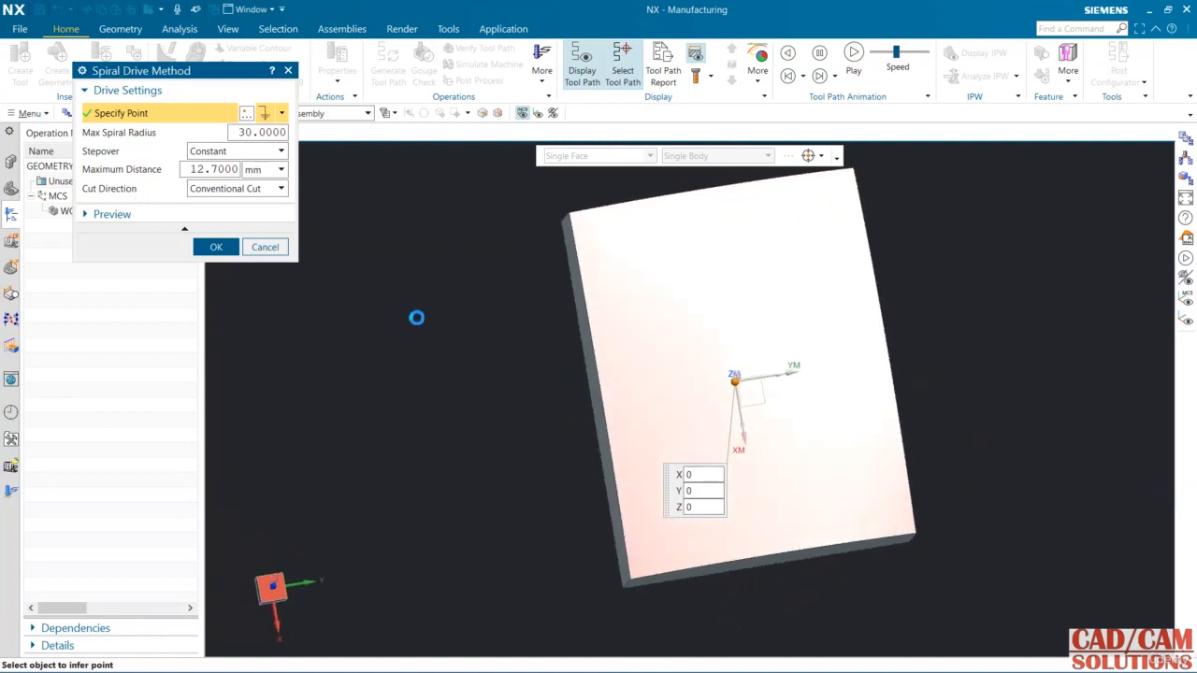
pyautogui.press('F8')
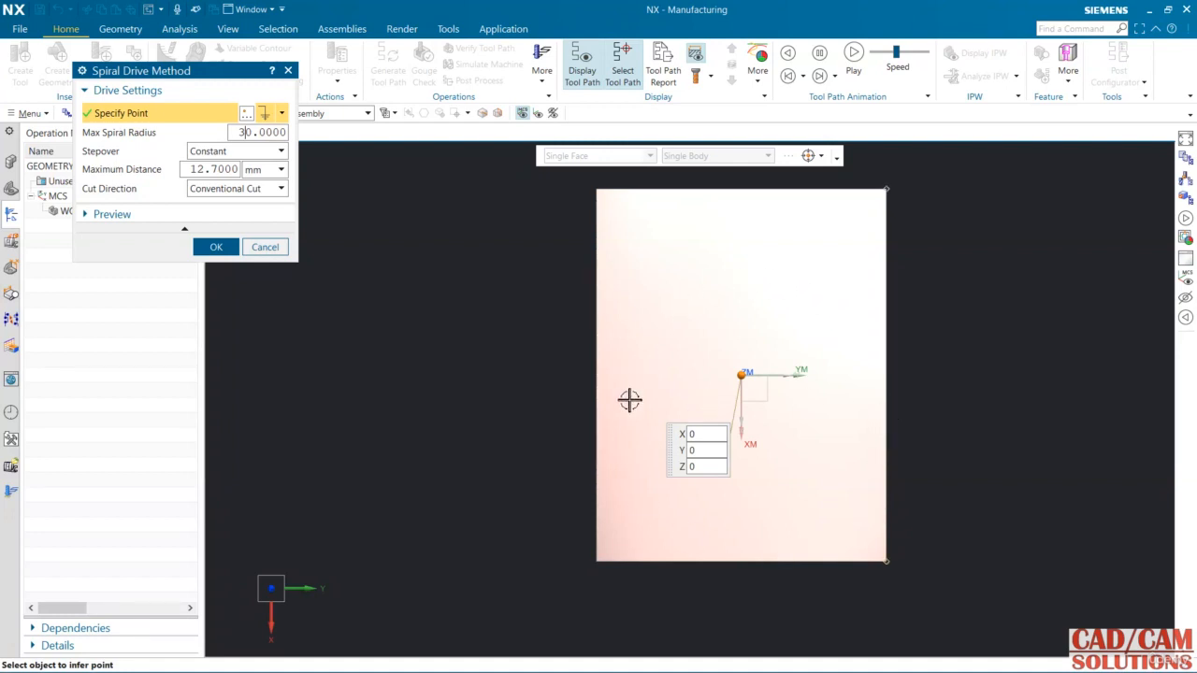
pyautogui.doubleClick(228, 170)
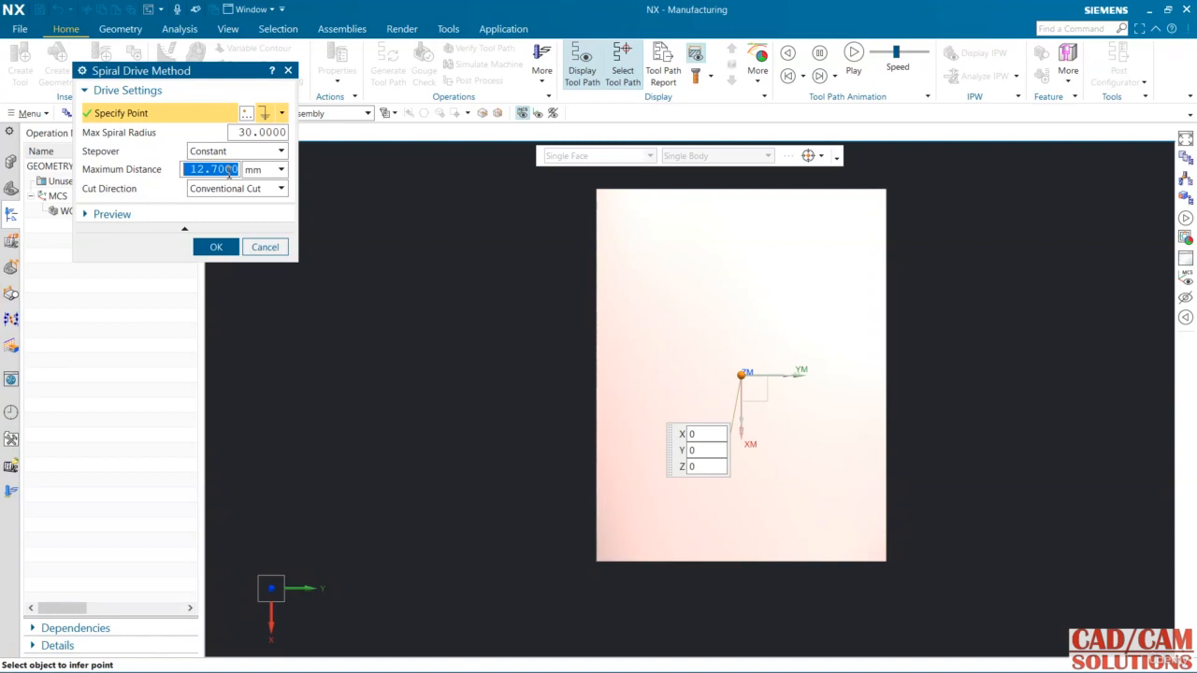
pyautogui.write('1')
pyautogui.click(207, 219)
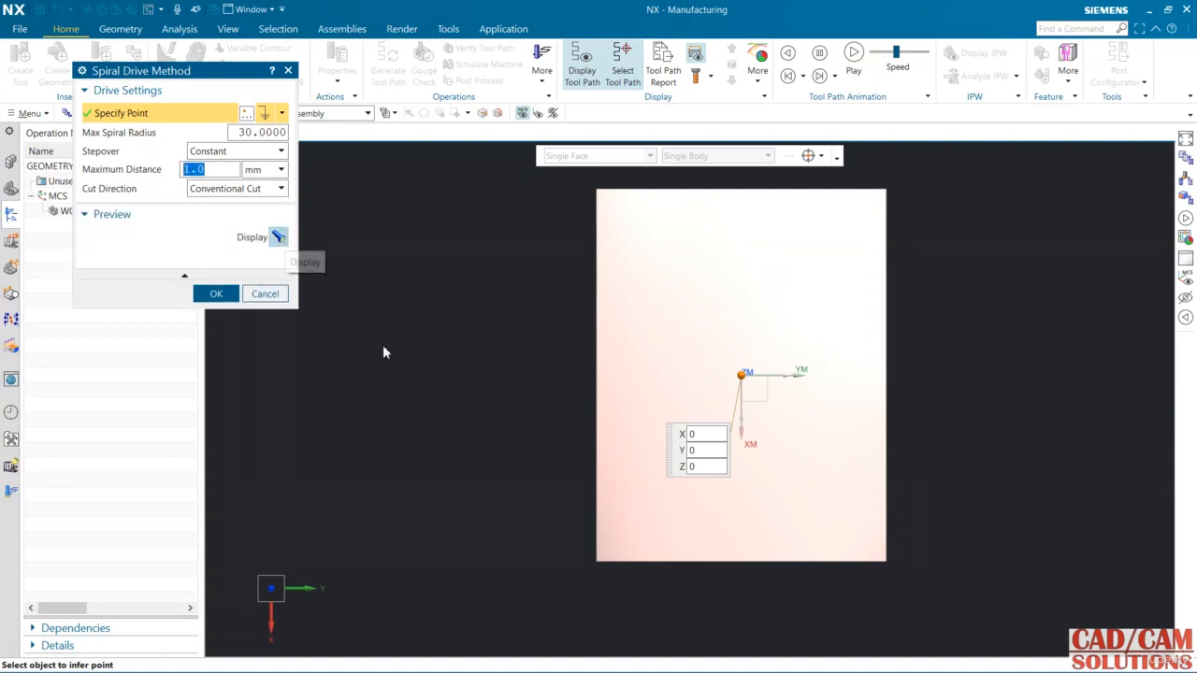
pyautogui.click(592, 363)
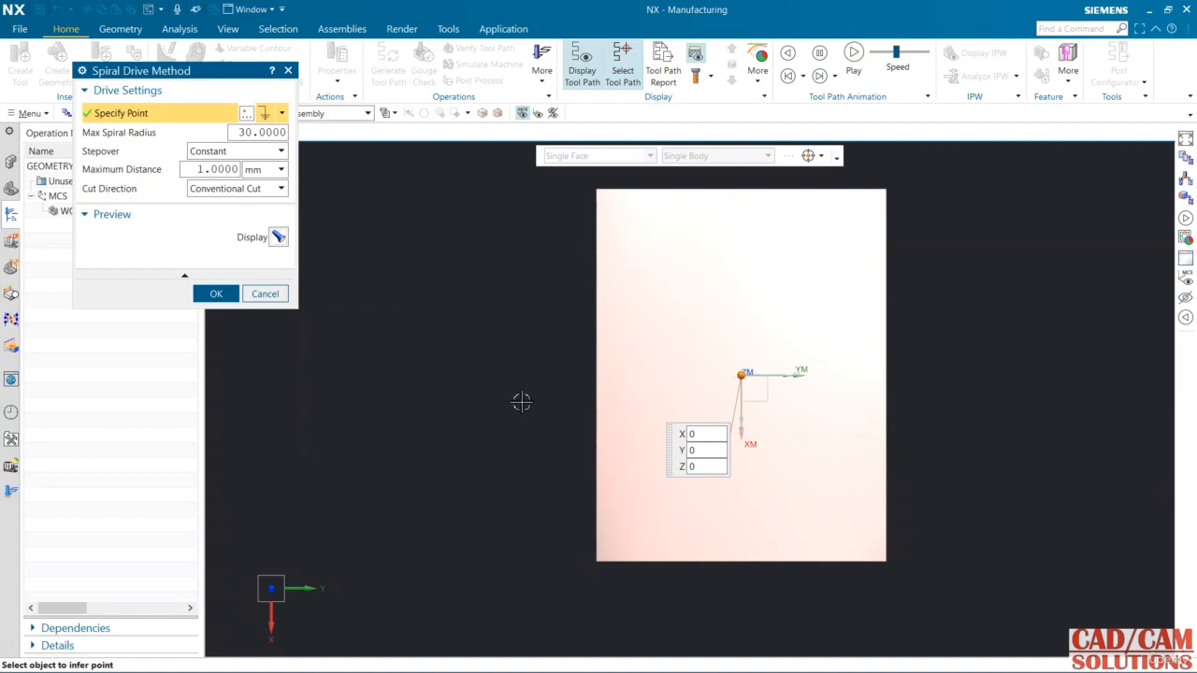
# Accept the spiral drive settings and check the operation's tool axis setting, keeping it Normal to Part
pyautogui.moveTo(530, 417); pyautogui.dragTo(489, 374, button='middle')
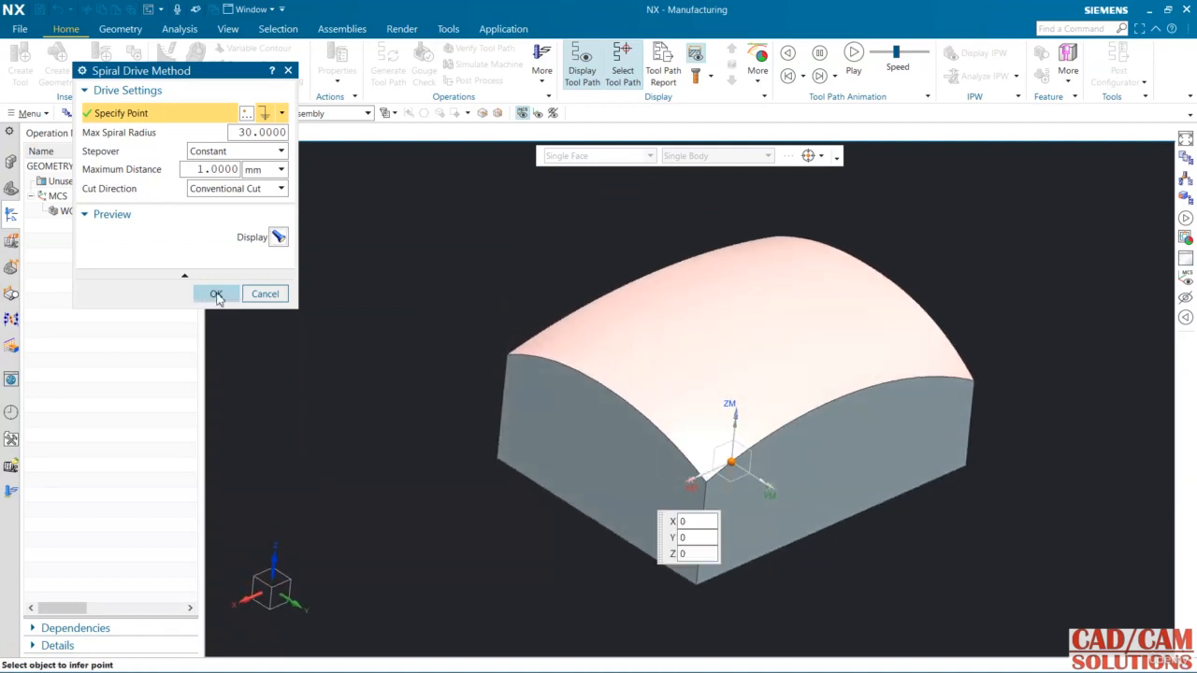
pyautogui.click(216, 296)
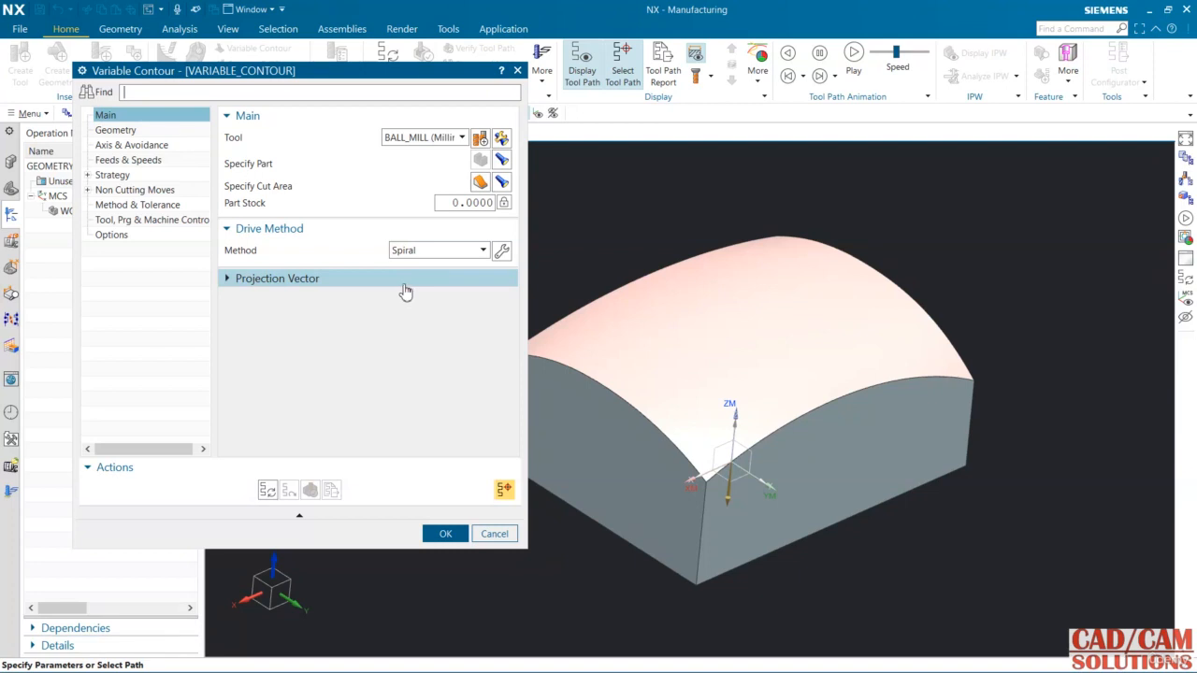
pyautogui.click(140, 145)
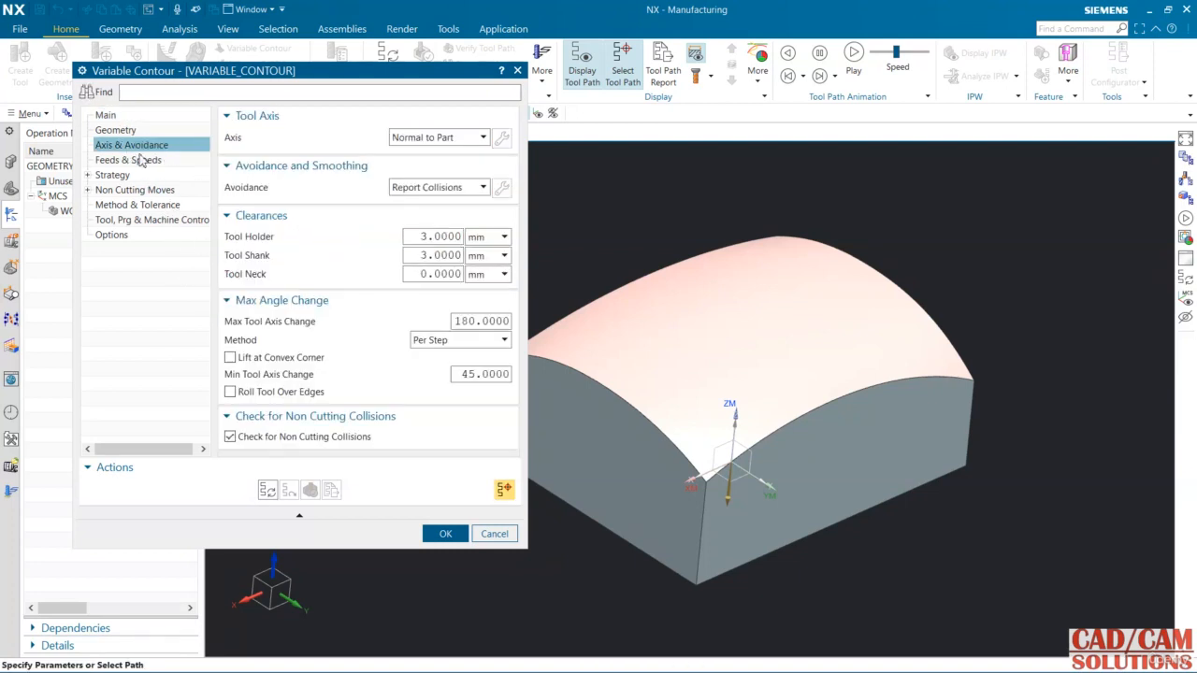
pyautogui.moveTo(420, 141)
pyautogui.click(104, 116)
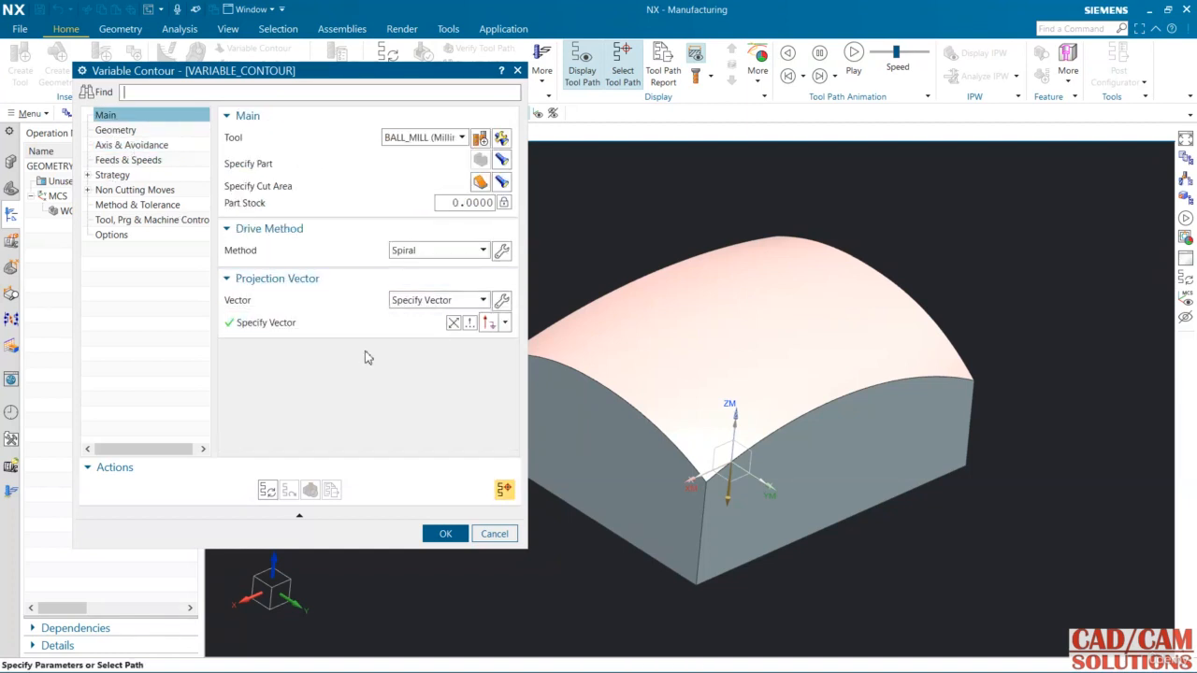
# Keep Specify Vector as the projection vector type and generate the spiral tool path on the curved top face
pyautogui.click(300, 328)
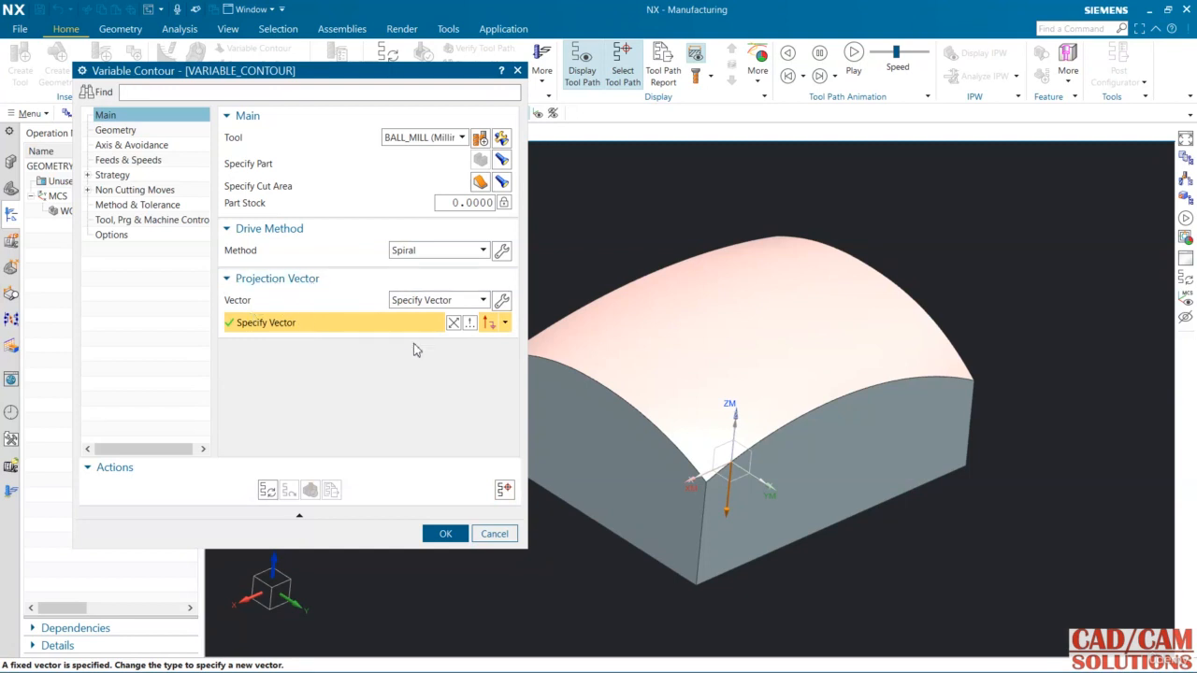
pyautogui.click(432, 300)
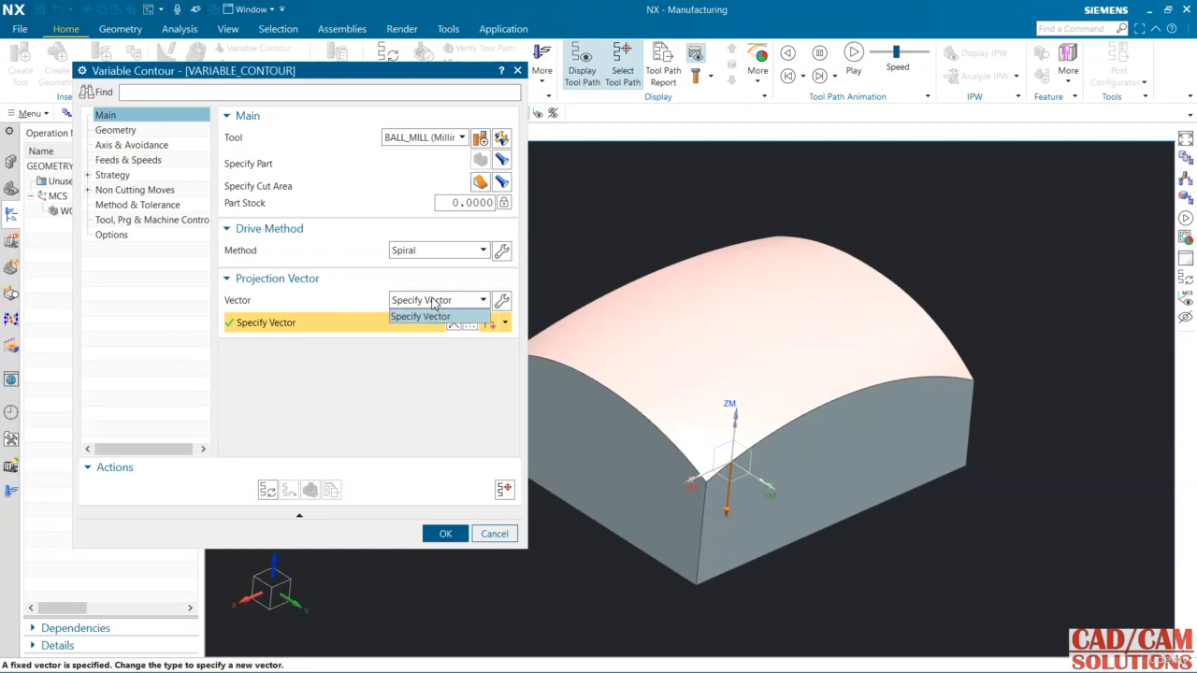
pyautogui.click(432, 300)
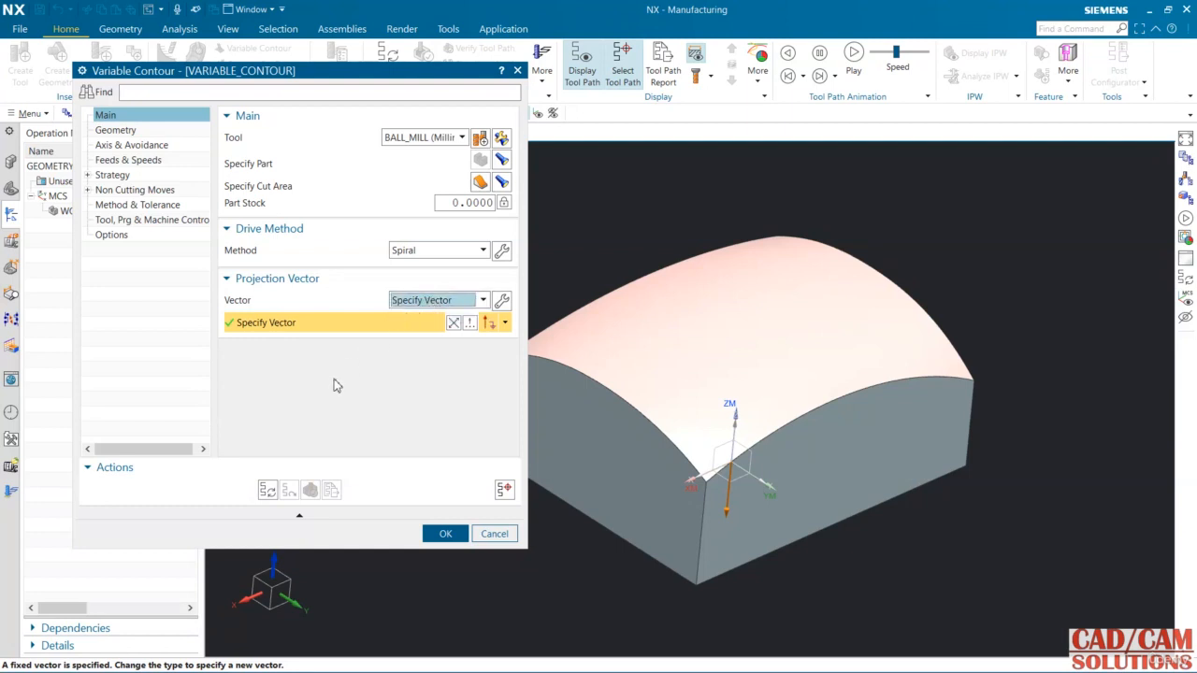
pyautogui.click(268, 492)
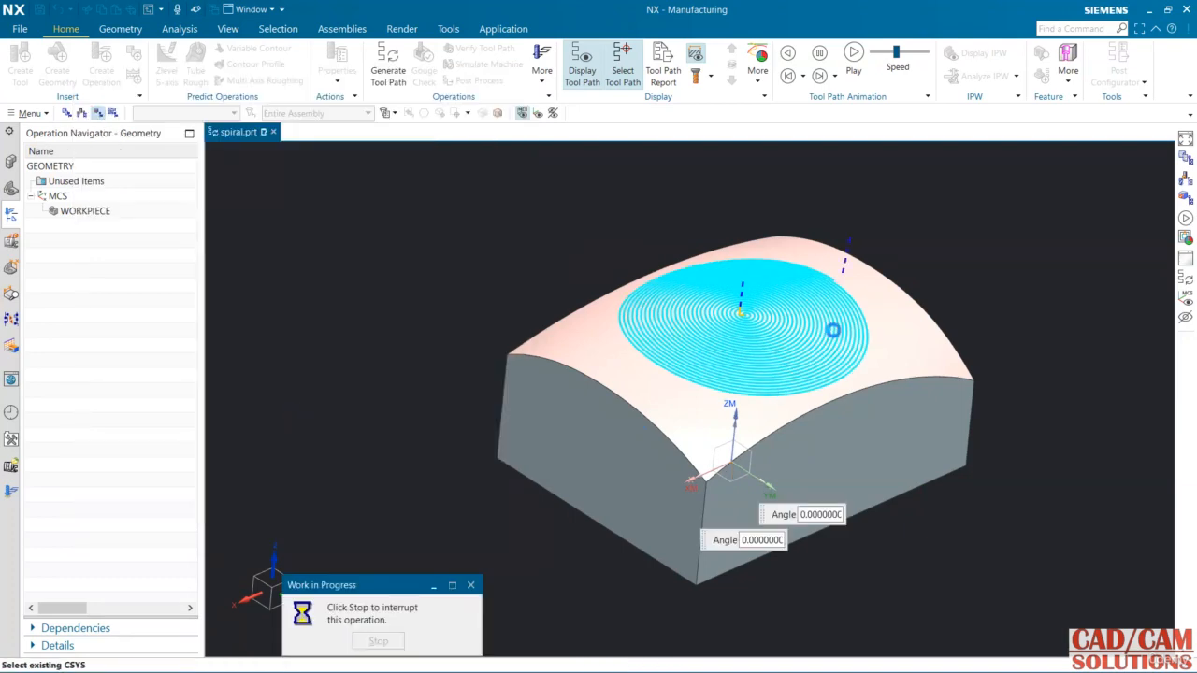
pyautogui.moveTo(695, 226)
pyautogui.mouseDown(button='middle')
pyautogui.moveTo(713, 221)
pyautogui.moveTo(711, 283)
pyautogui.moveTo(783, 334)
pyautogui.moveTo(668, 184)
pyautogui.moveTo(639, 214)
pyautogui.moveTo(680, 241)
pyautogui.mouseUp(button='middle')
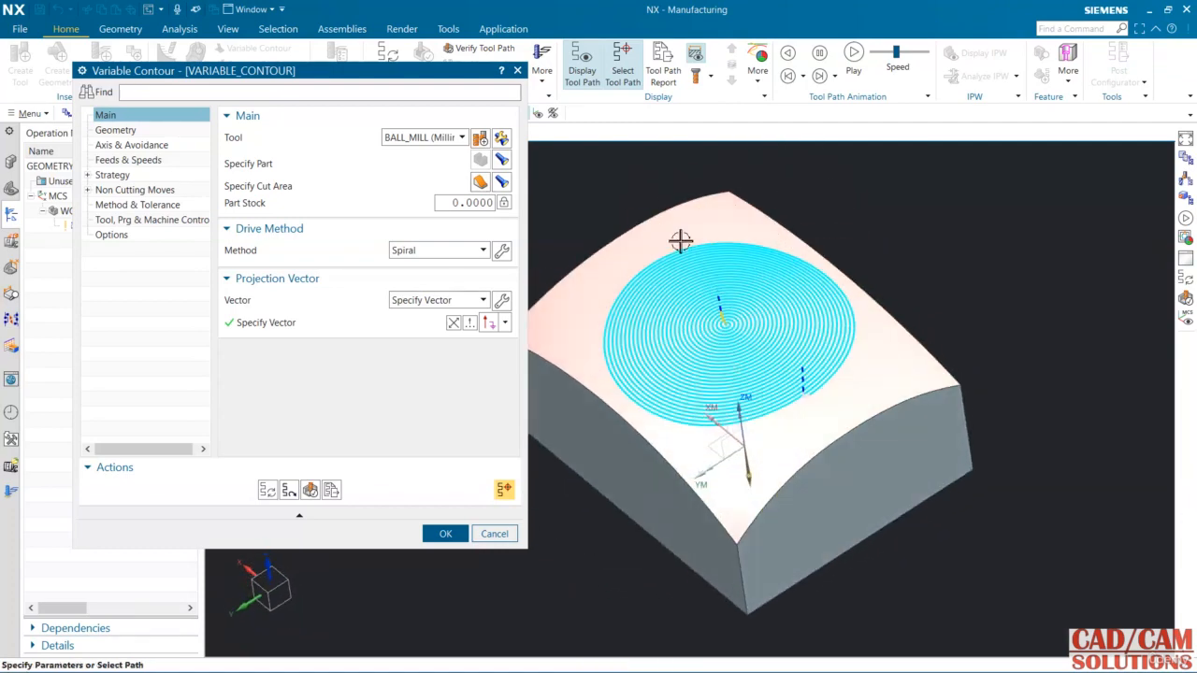
pyautogui.scroll(1, 643, 337)
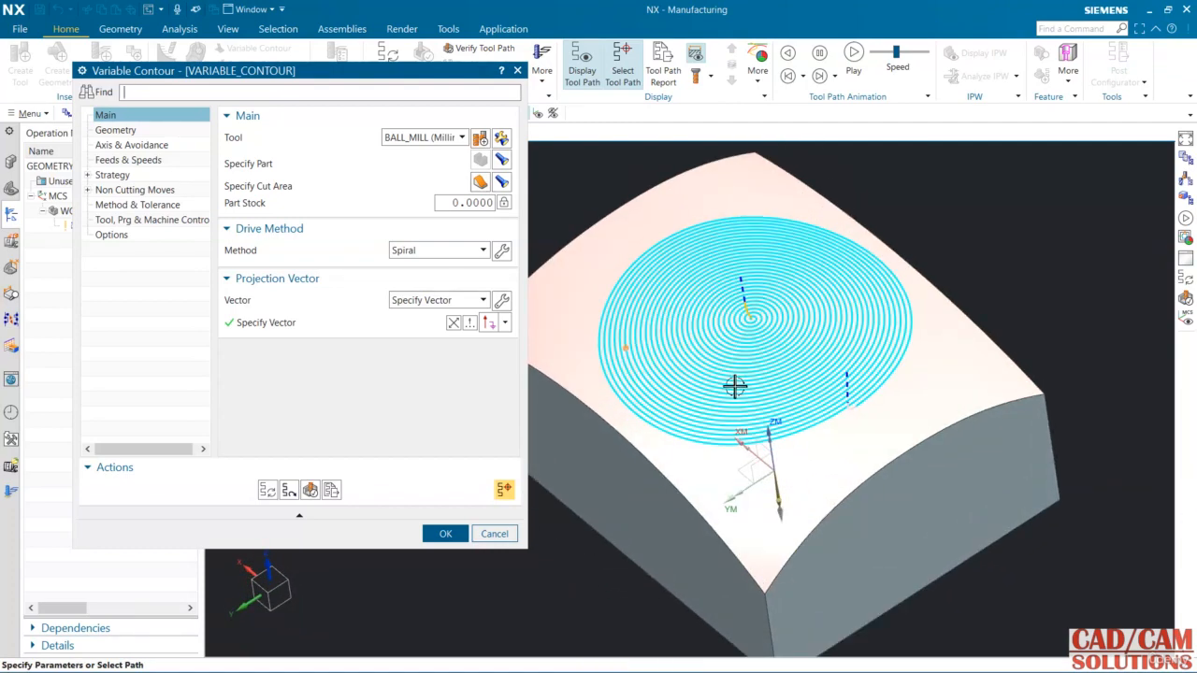
pyautogui.moveTo(735, 386); pyautogui.dragTo(746, 372, button='middle')
pyautogui.scroll(3, 724, 312)
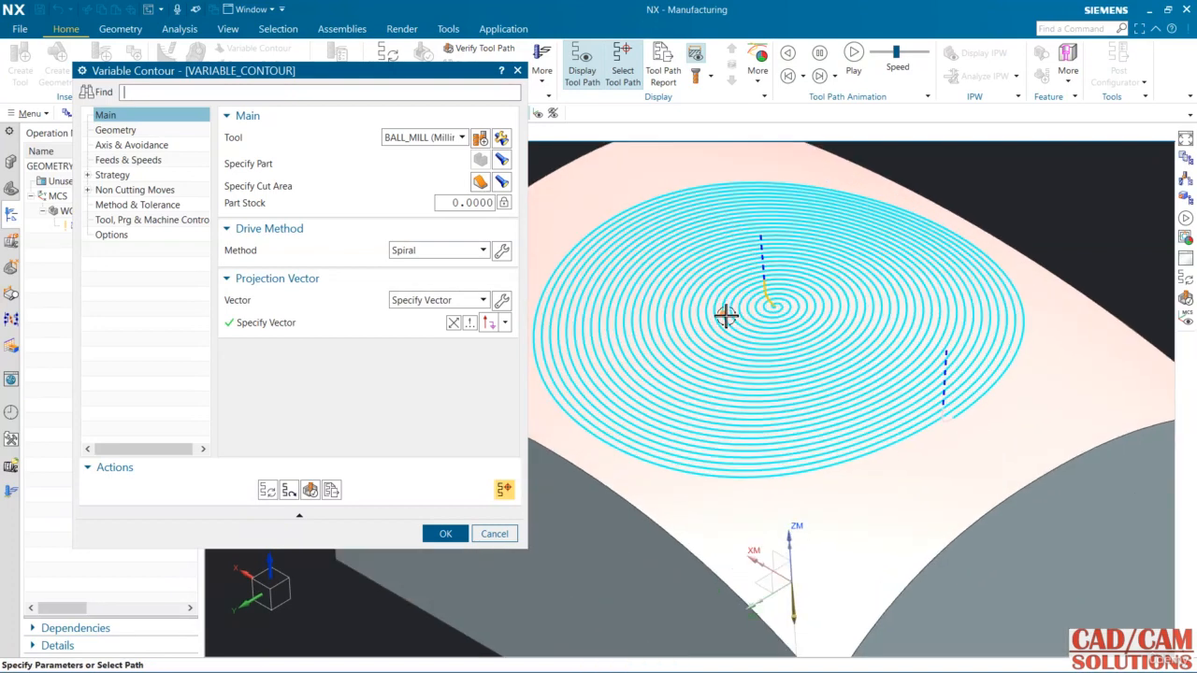
pyautogui.scroll(-2, 673, 339)
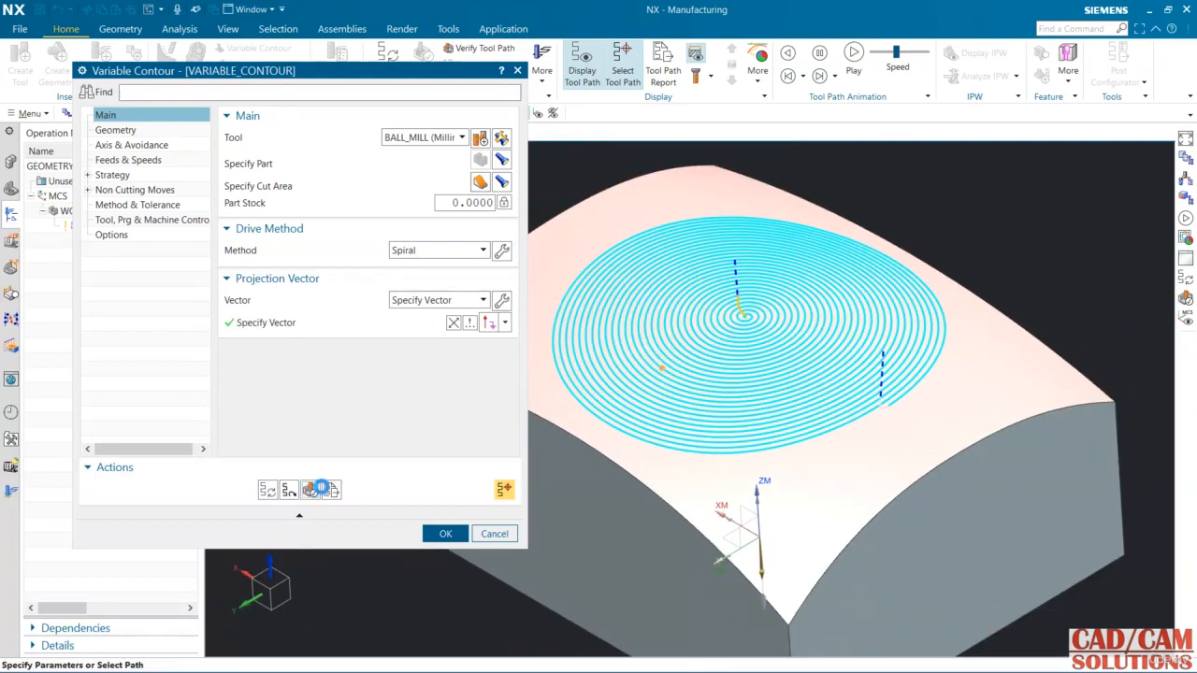
# Replay part of the spiral tool path in the tool path visualization and accept the Variable Contour operation
pyautogui.click(310, 490)
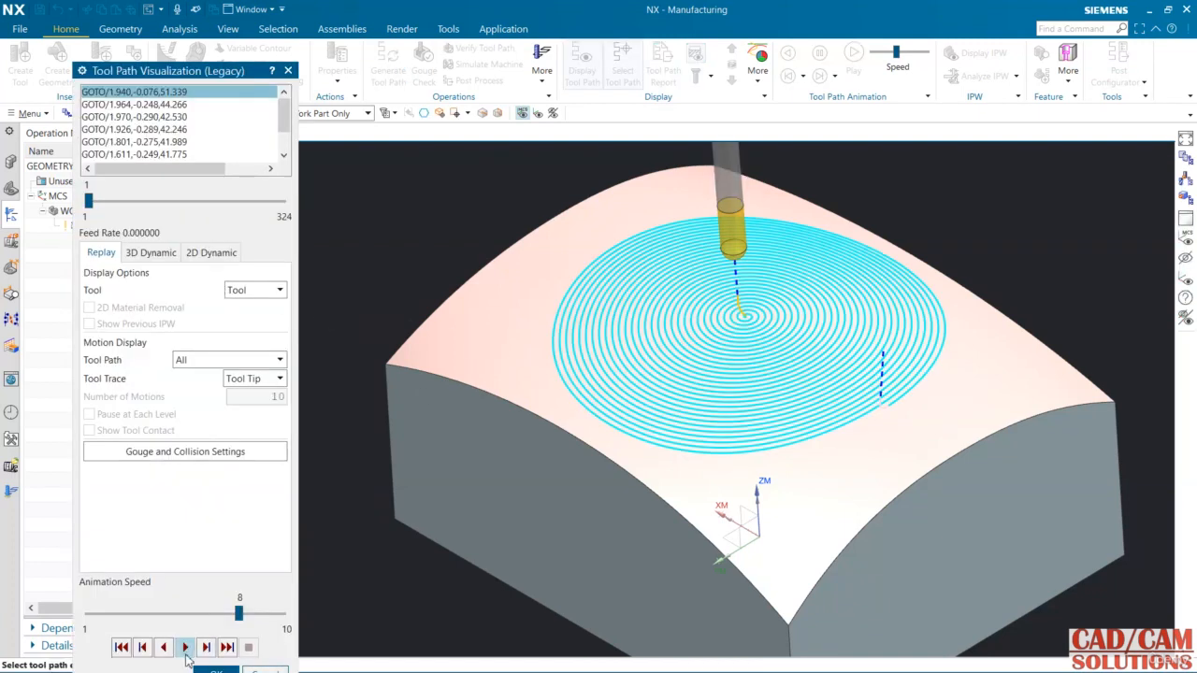
pyautogui.click(185, 647)
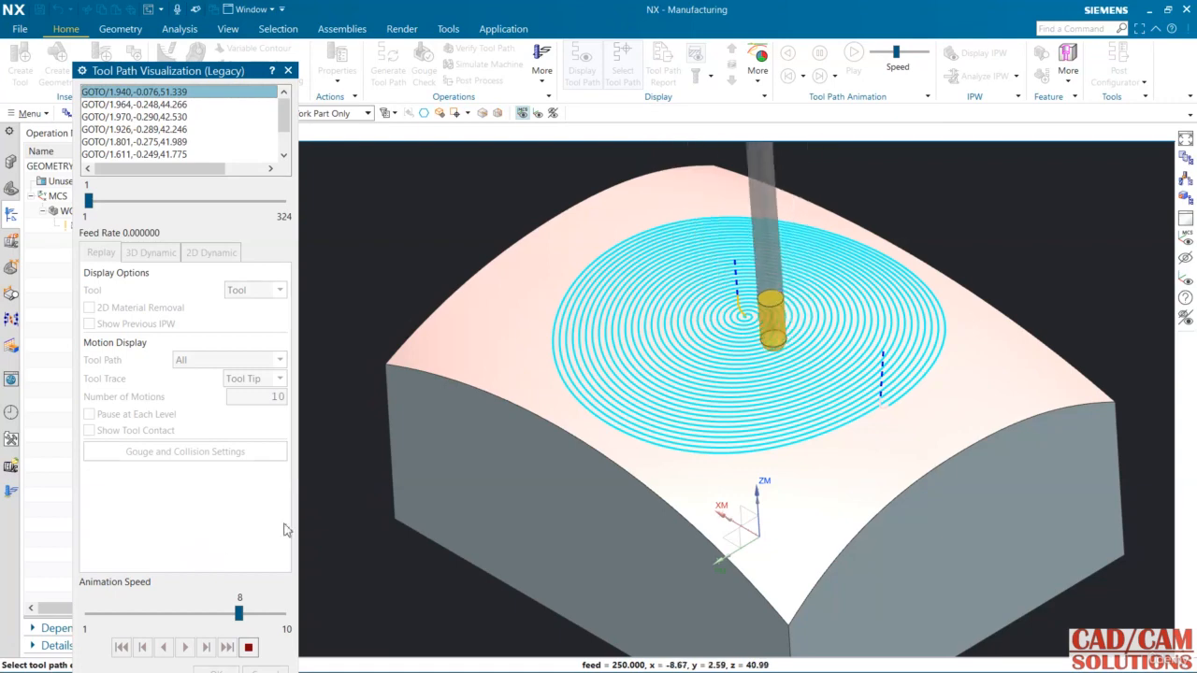
pyautogui.scroll(-2, 620, 459)
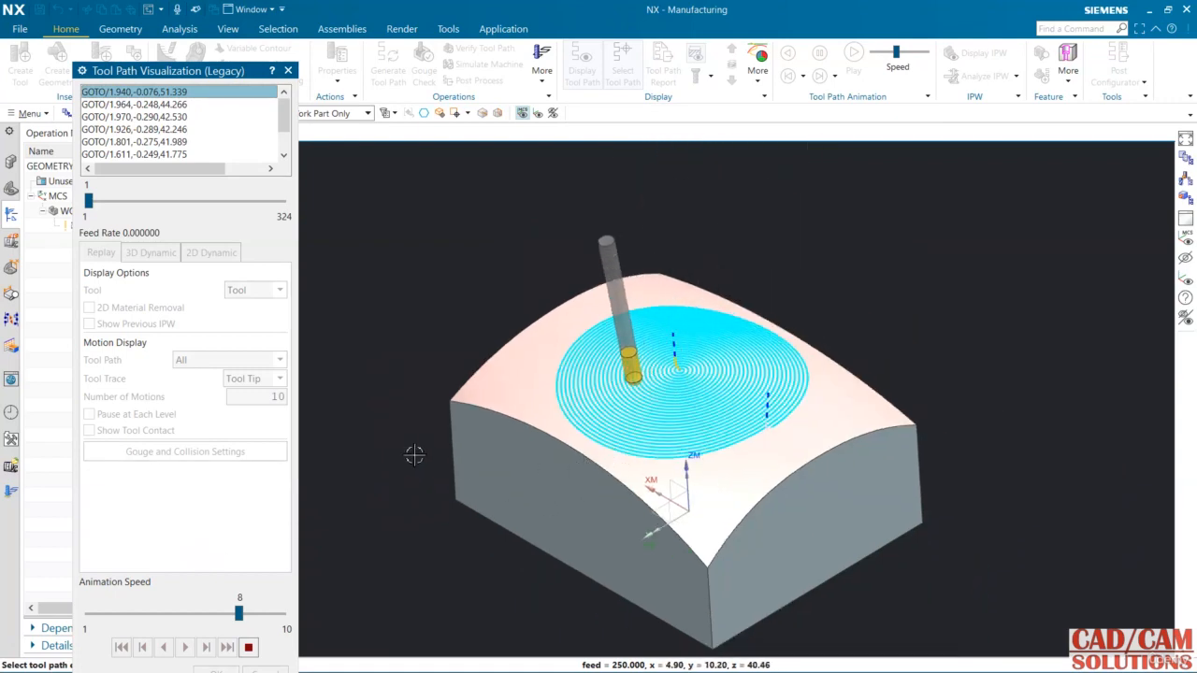
pyautogui.click(248, 647)
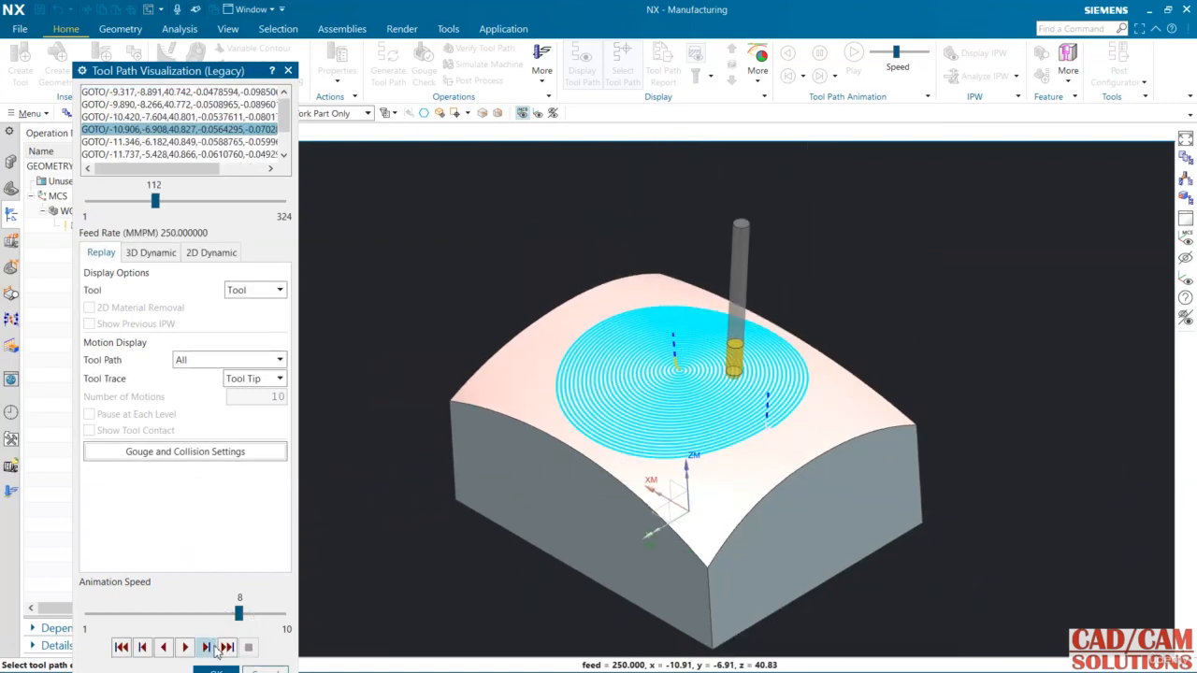
pyautogui.click(215, 669)
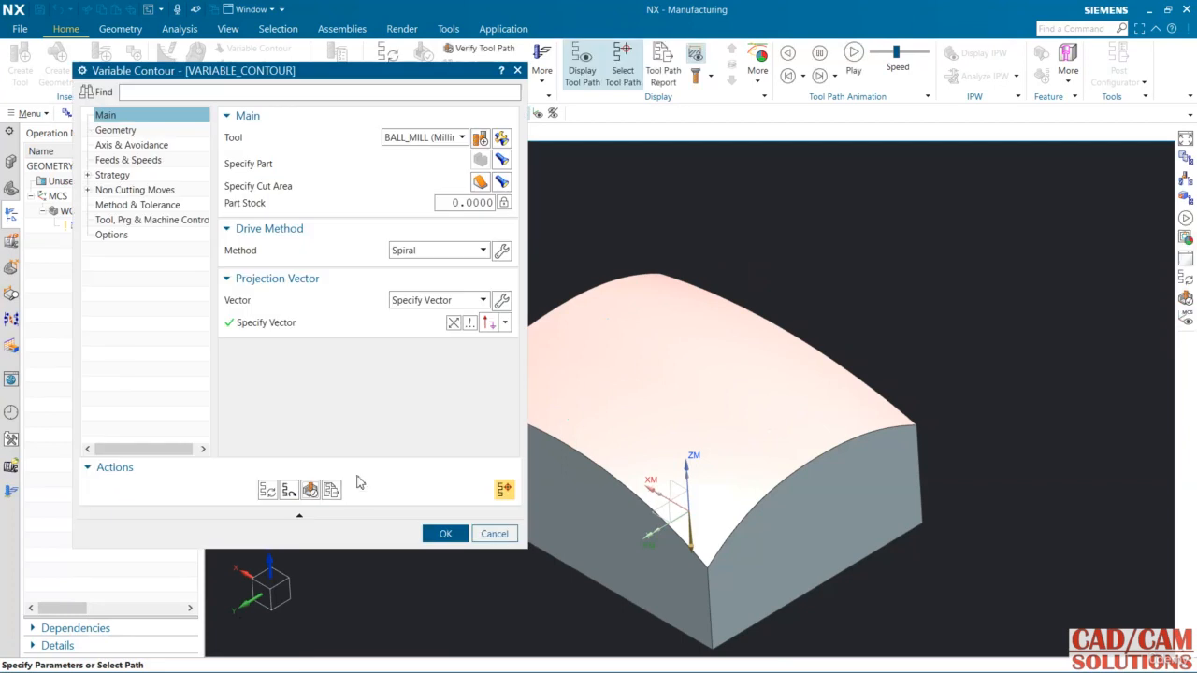
pyautogui.click(437, 531)
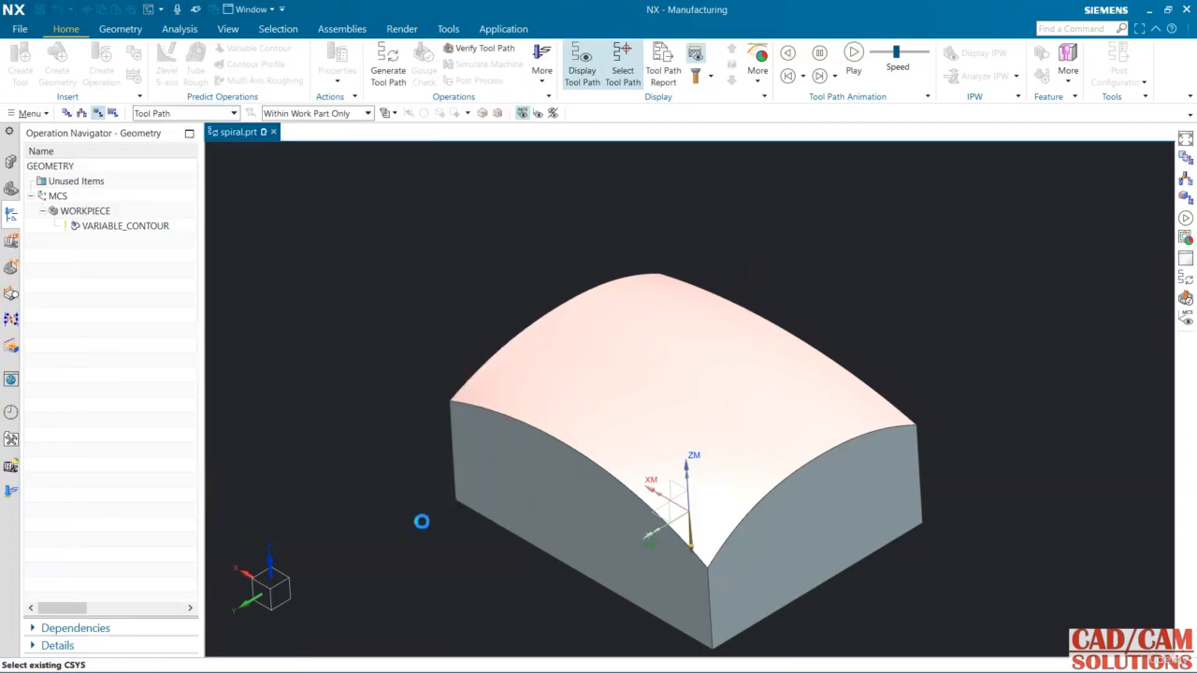
# Play the tool path animation of the VARIABLE_CONTOUR operation and examine the tool axis tilt from the side and in 3D
pyautogui.click(119, 262)
pyautogui.click(131, 227)
pyautogui.moveTo(400, 329); pyautogui.dragTo(402, 336, button='middle')
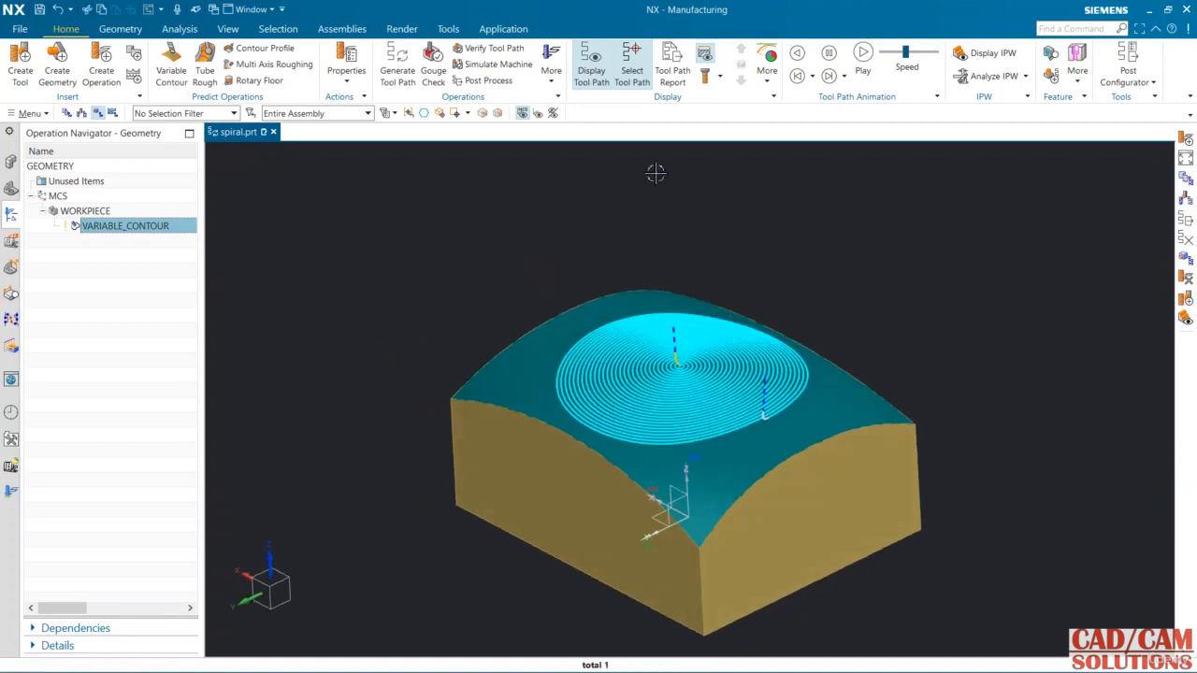
pyautogui.click(862, 56)
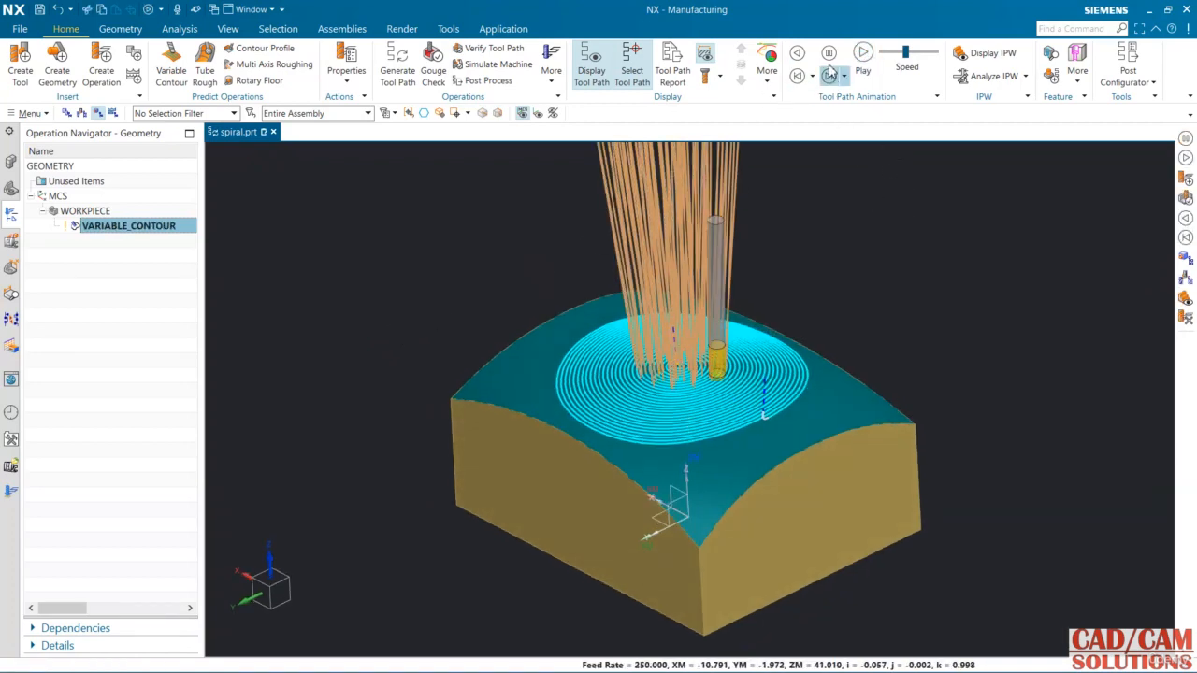
pyautogui.moveTo(867, 248); pyautogui.dragTo(654, 203, button='middle')
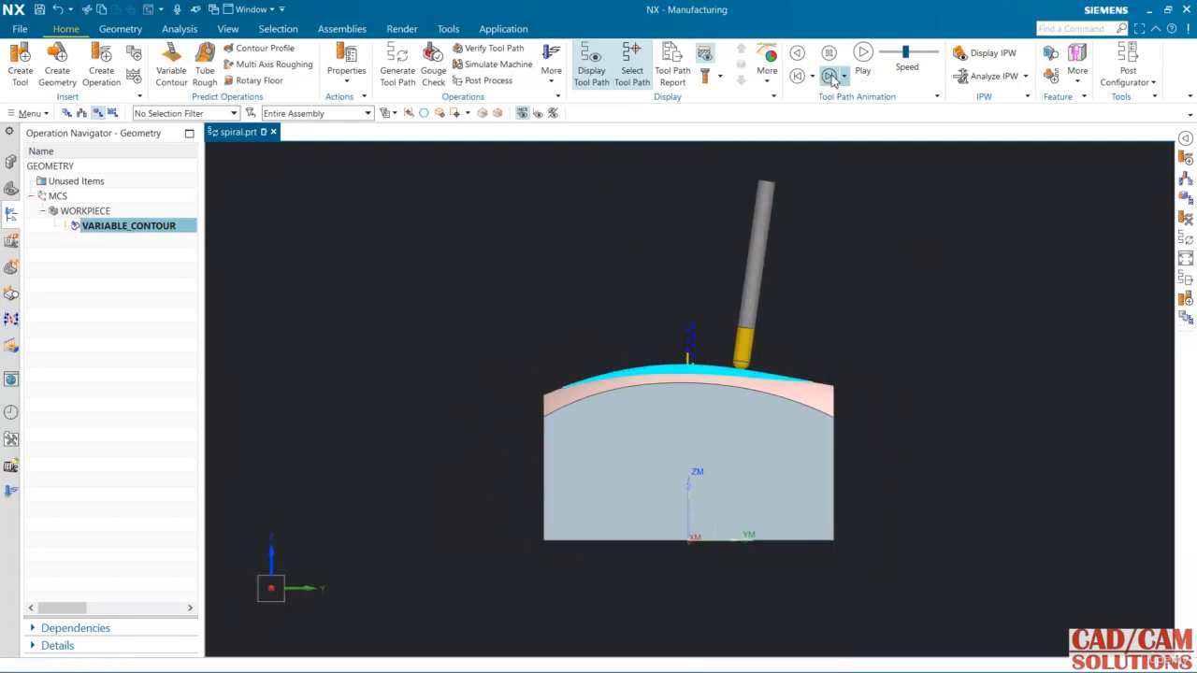
pyautogui.click(862, 53)
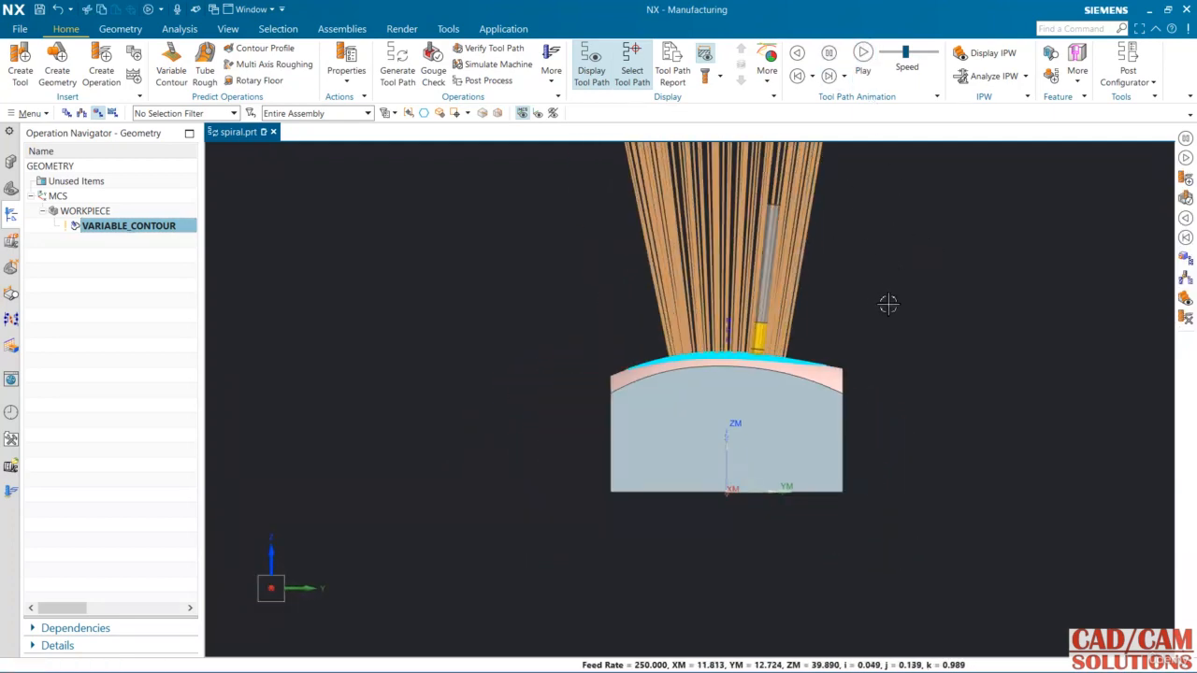
pyautogui.moveTo(898, 233); pyautogui.dragTo(932, 331, button='middle')
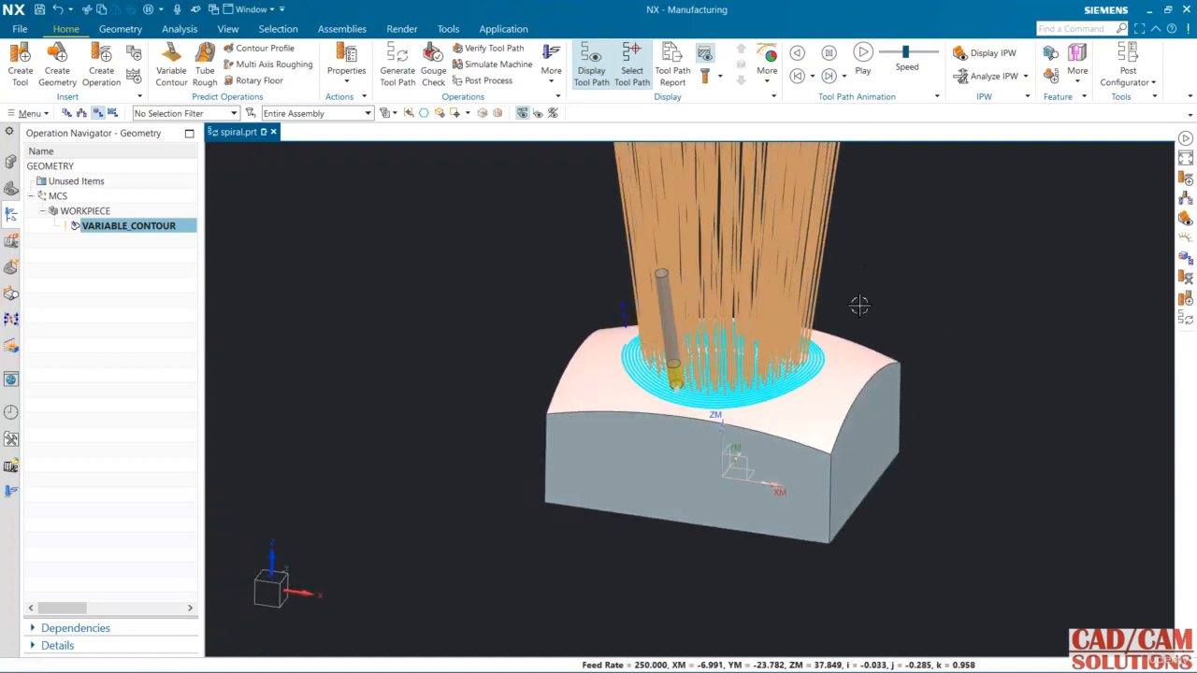
pyautogui.moveTo(854, 302); pyautogui.dragTo(842, 278, button='middle')
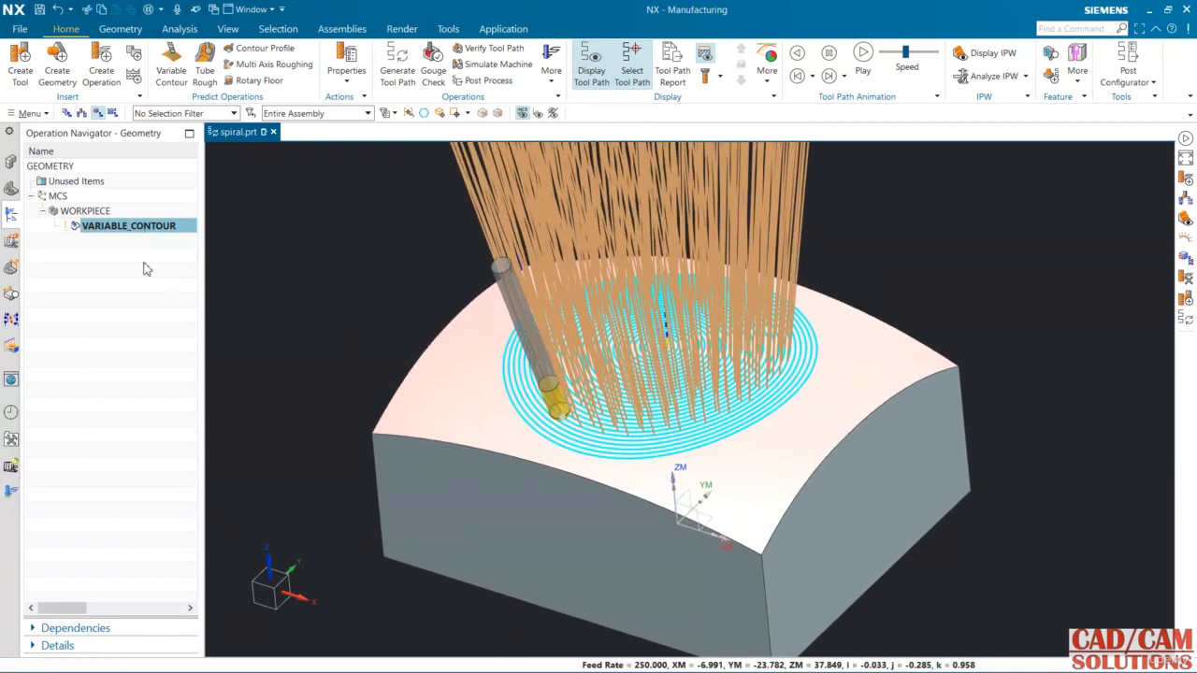
# Reopen the VARIABLE_CONTOUR operation, set the spiral drive's maximum spiral radius to 60, and regenerate the tool path
pyautogui.click(149, 227)
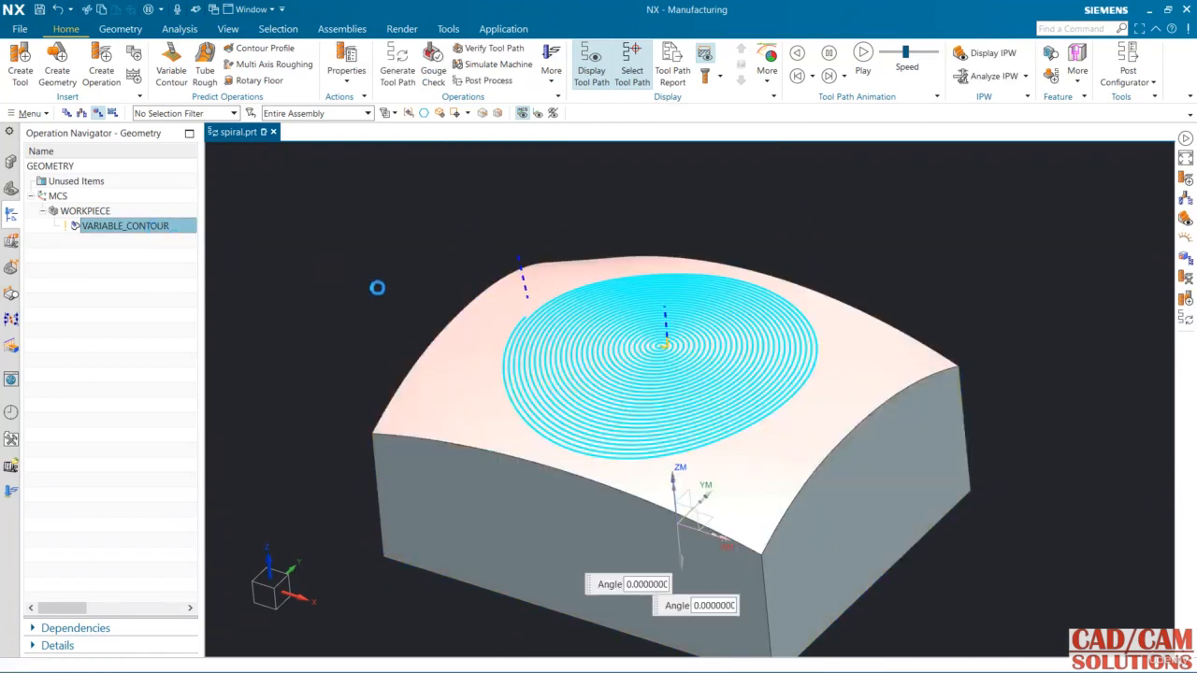
pyautogui.doubleClick(507, 312)
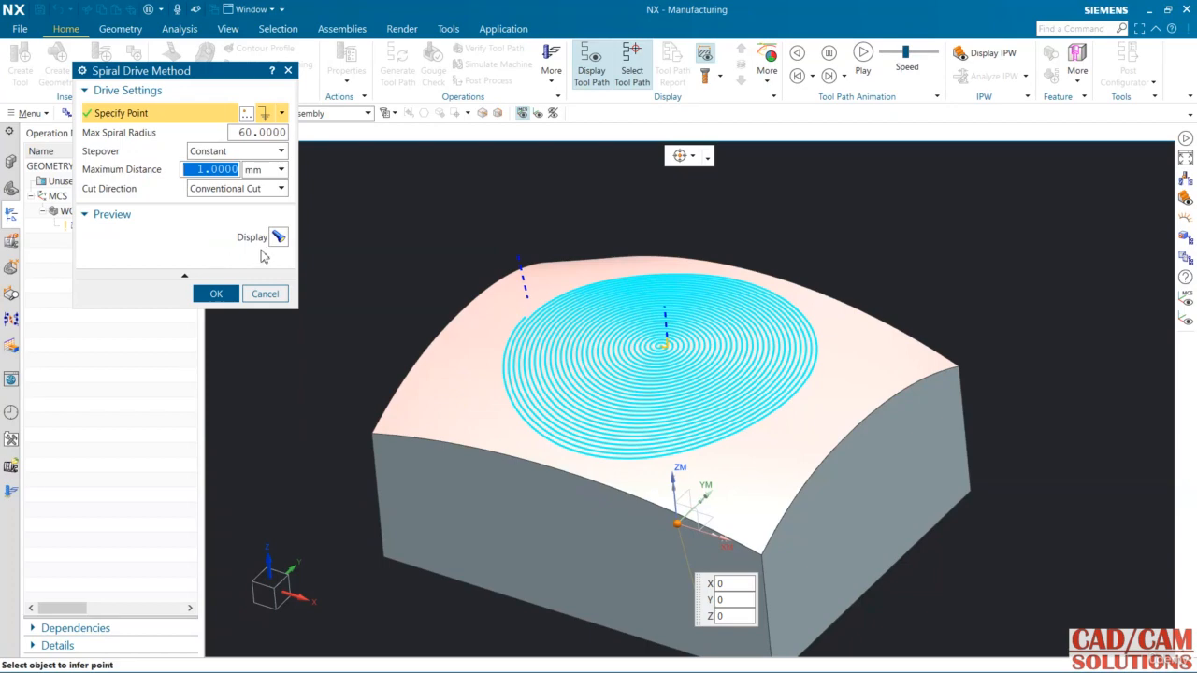
pyautogui.click(221, 297)
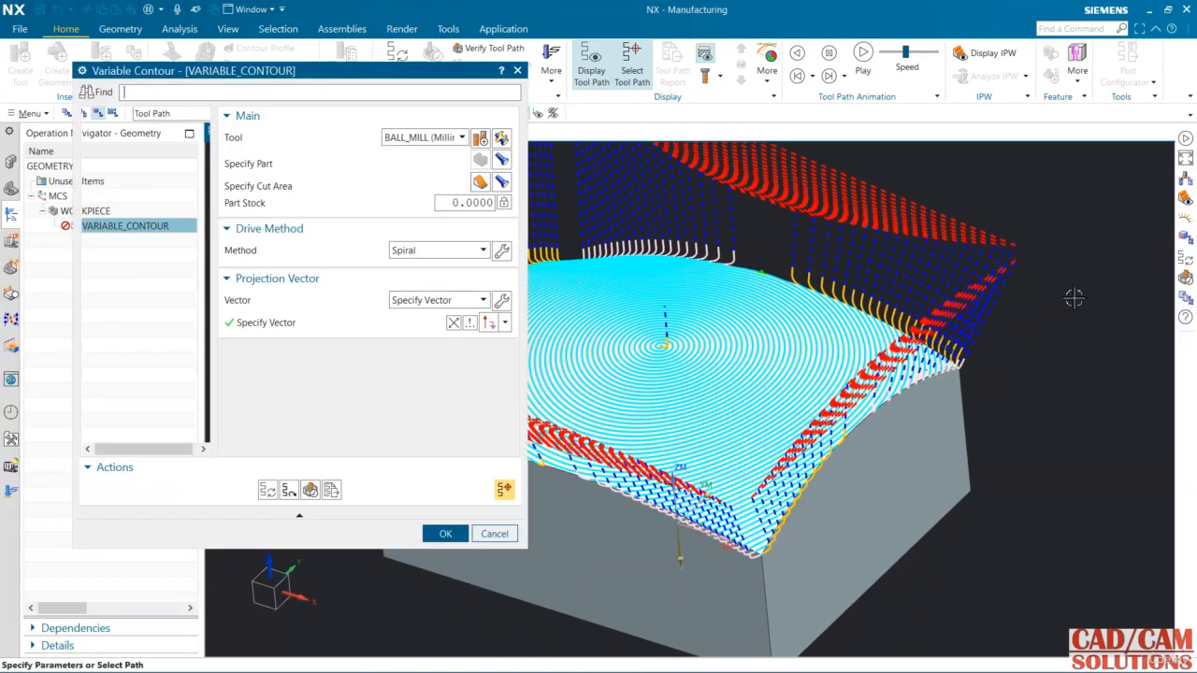
# Replay the regenerated spiral tool path, raising the animation speed to 9, and accept the edited operation
pyautogui.click(312, 491)
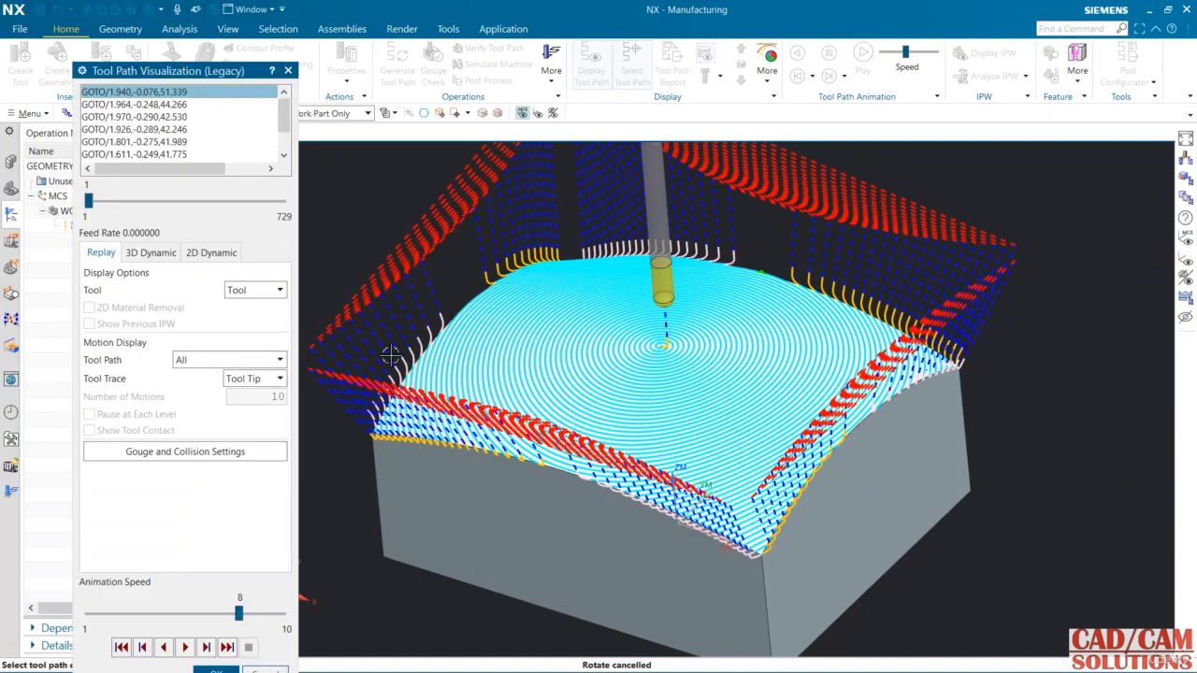
pyautogui.click(186, 646)
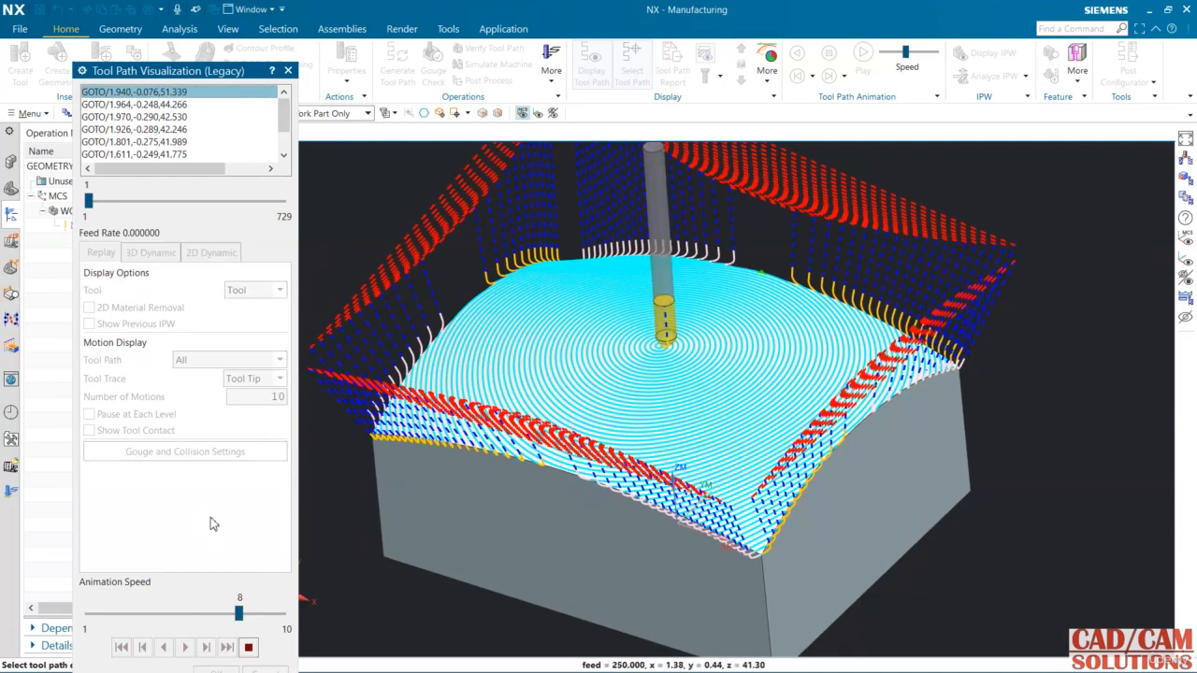
pyautogui.moveTo(238, 613); pyautogui.dragTo(260, 612)
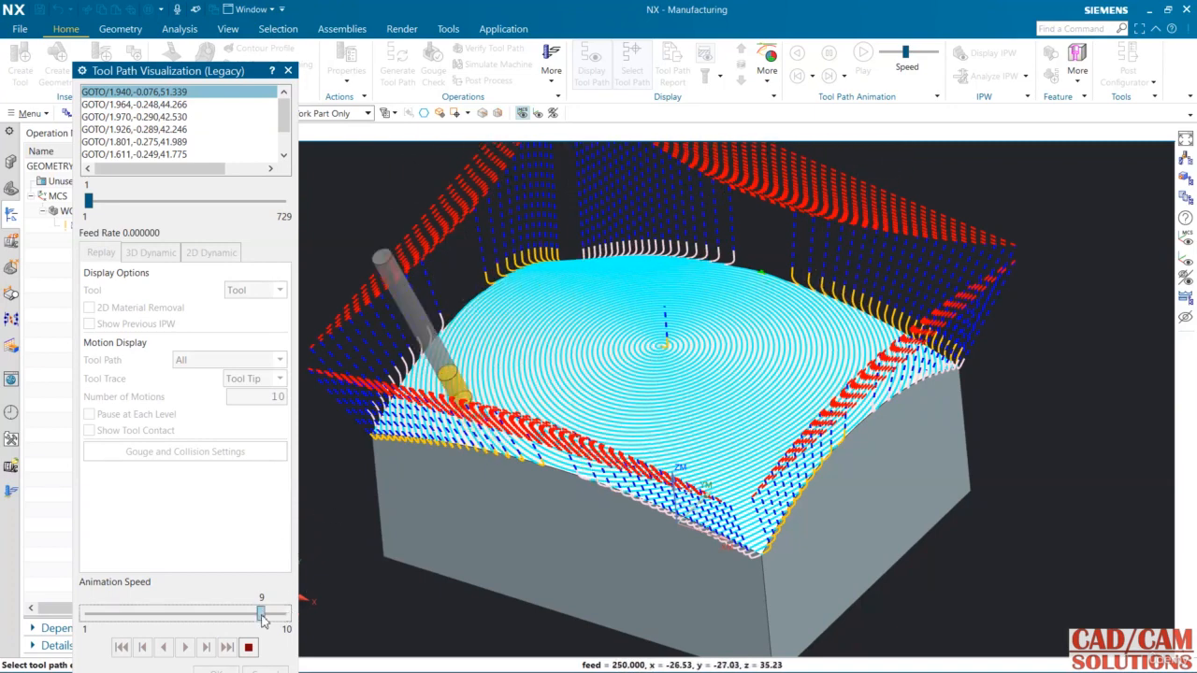
pyautogui.click(248, 647)
pyautogui.moveTo(238, 75); pyautogui.dragTo(259, 14)
pyautogui.click(236, 614)
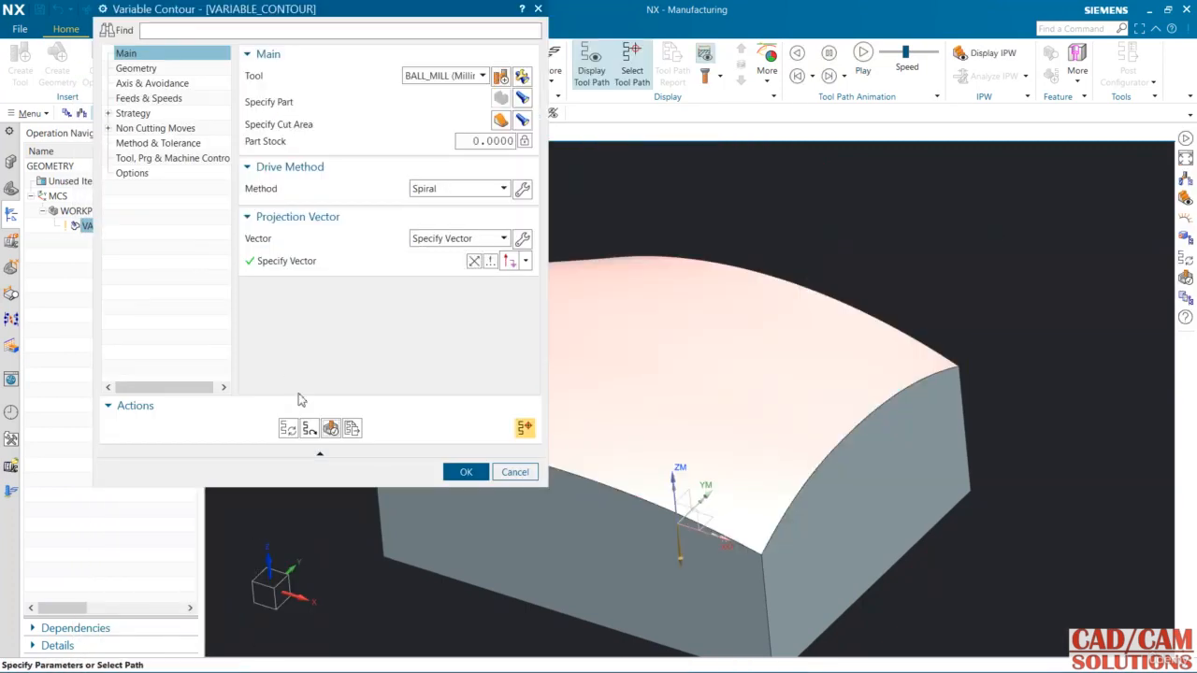
pyautogui.click(453, 475)
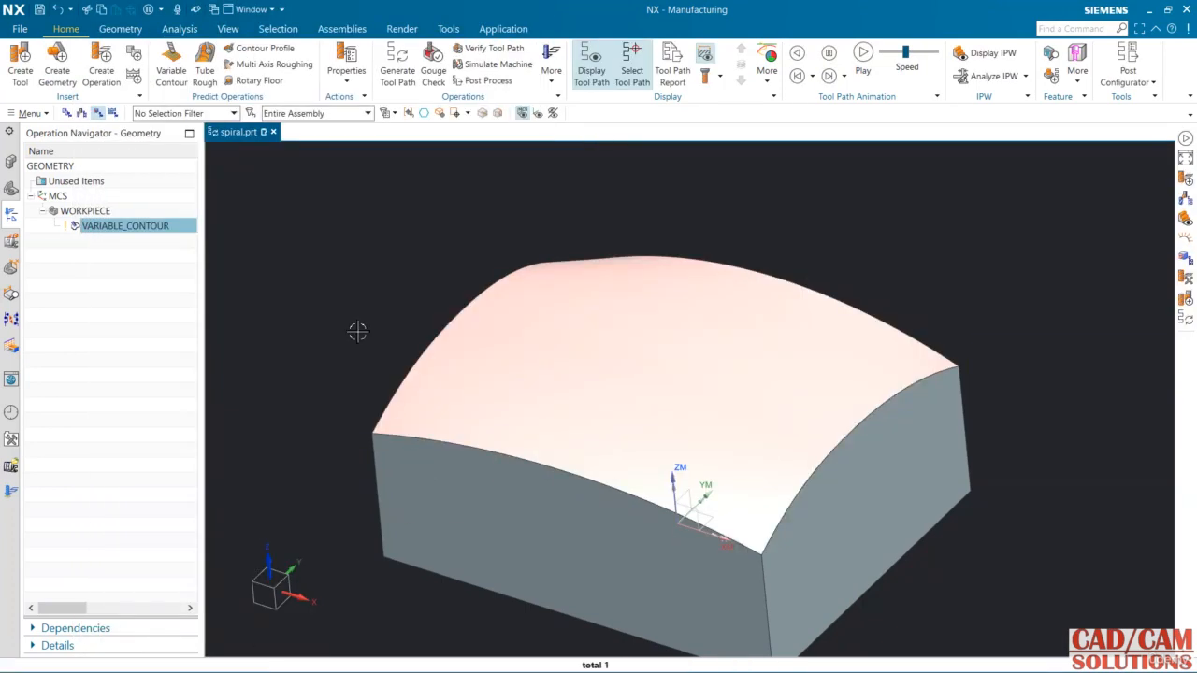
pyautogui.moveTo(358, 331); pyautogui.dragTo(386, 298, button='middle')
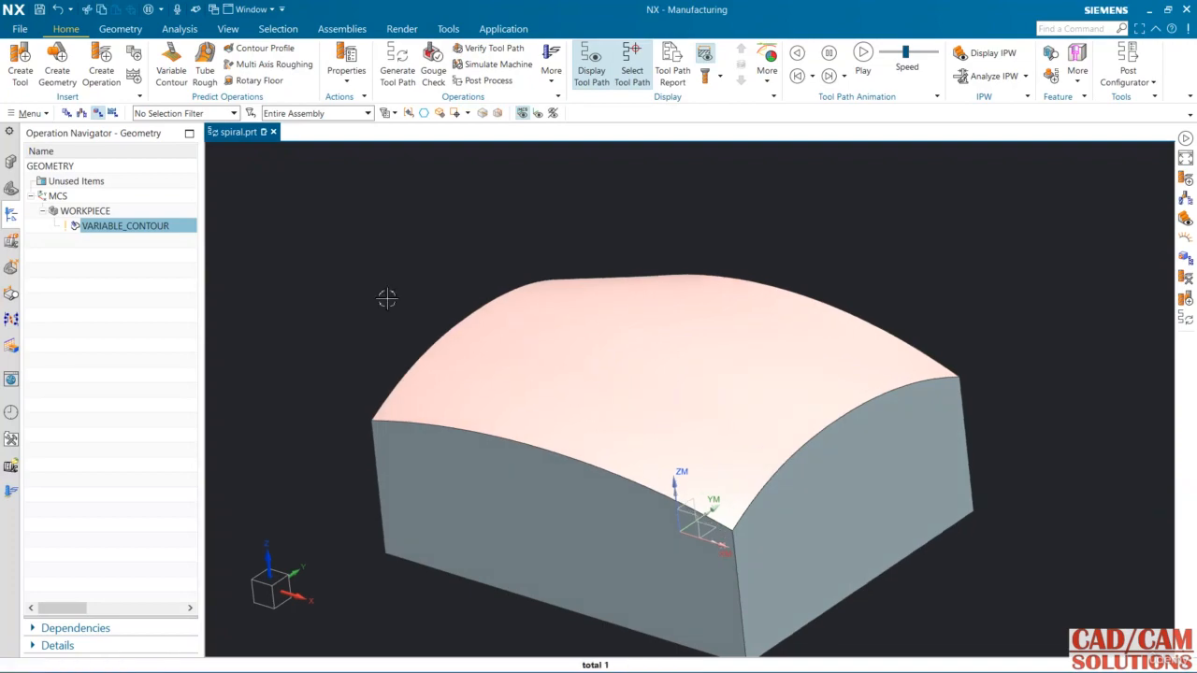